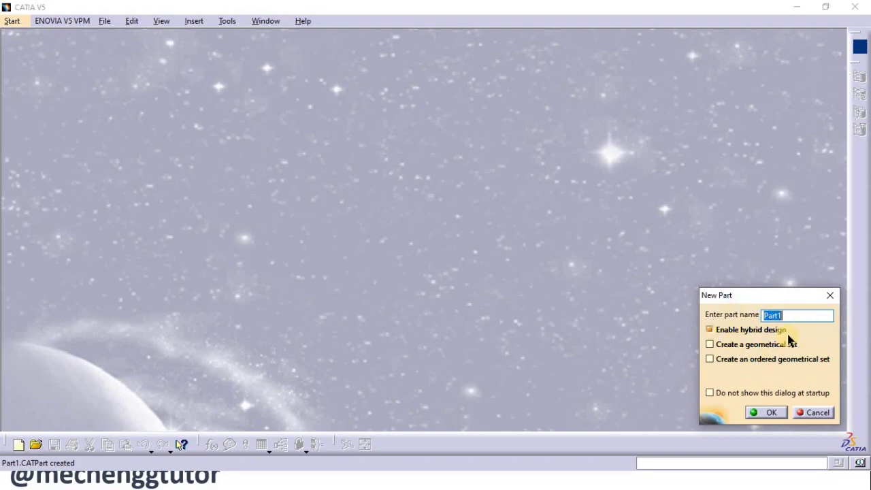
# Create the new part Part1, rotate the view, then return to isometric.
pyautogui.click(768, 413)
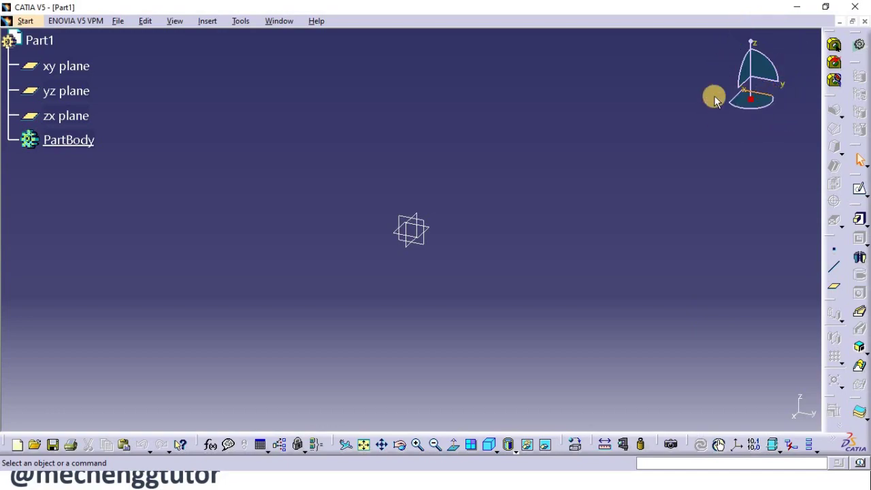
pyautogui.moveTo(750, 40); pyautogui.dragTo(751, 98)
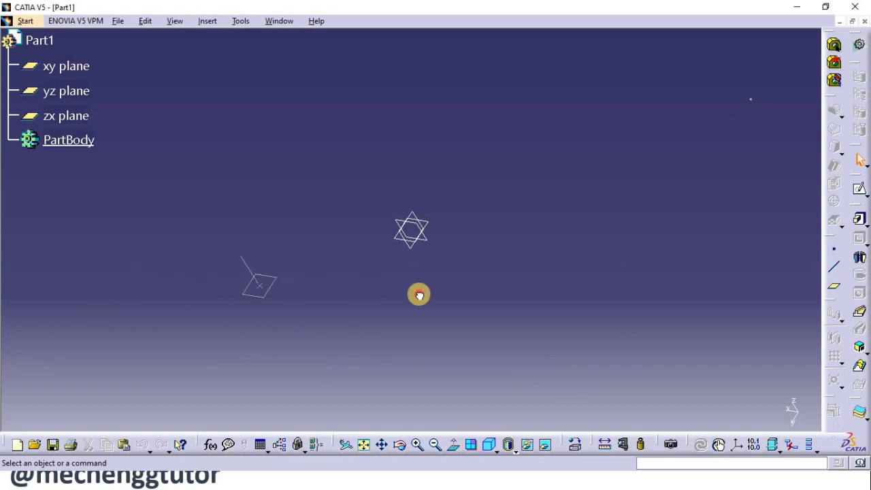
pyautogui.moveTo(451, 298); pyautogui.dragTo(498, 296)
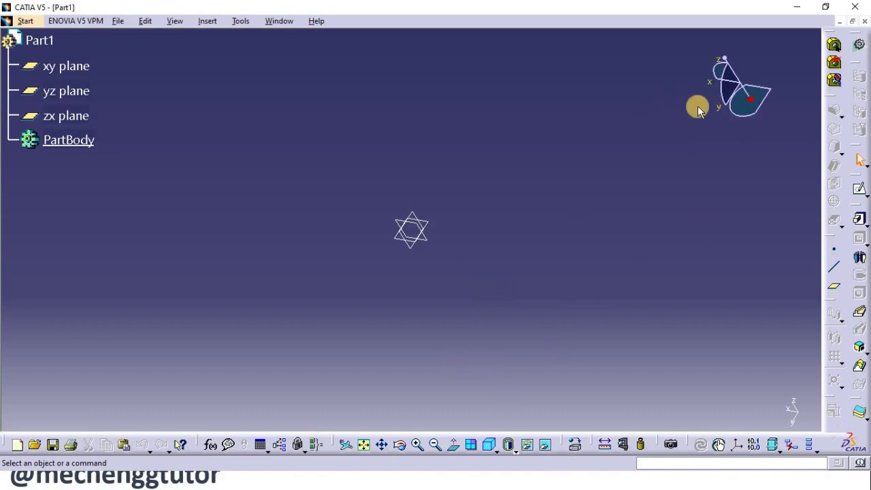
pyautogui.moveTo(740, 70)
pyautogui.mouseDown()
pyautogui.moveTo(723, 59)
pyautogui.moveTo(817, 200)
pyautogui.moveTo(673, 284)
pyautogui.moveTo(369, 329)
pyautogui.mouseUp()
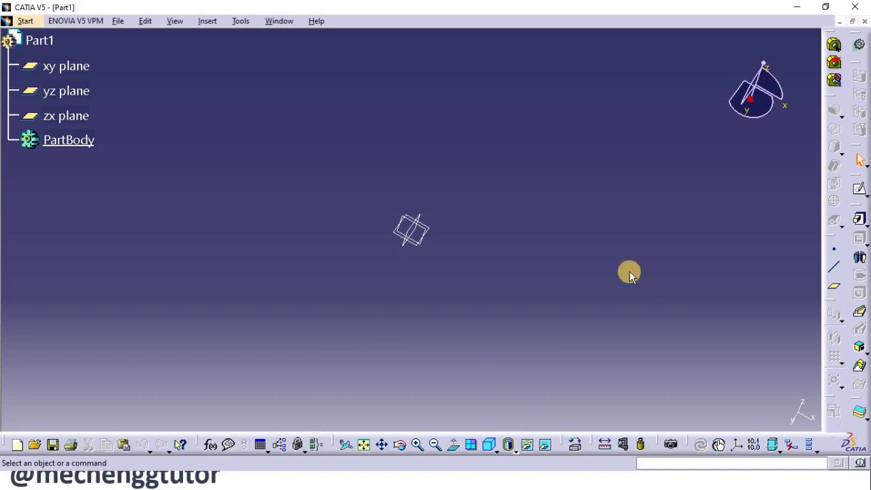
pyautogui.click(488, 446)
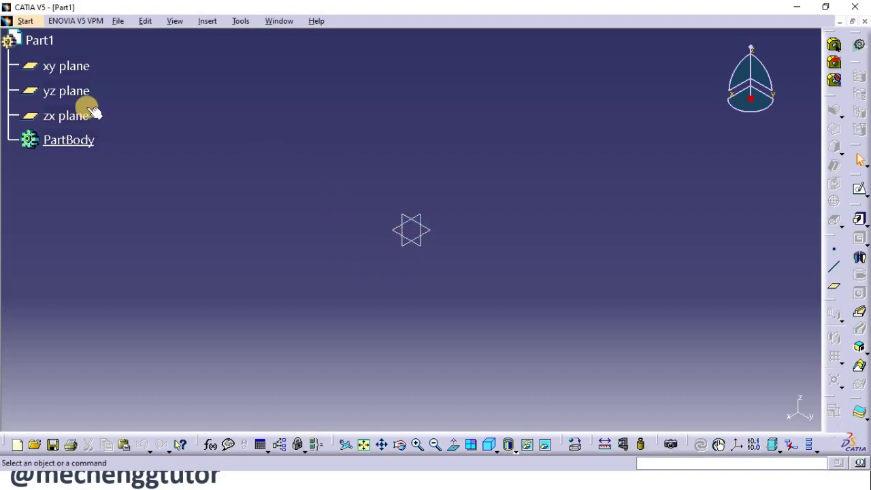
# Select the xy, yz and zx planes and hide them with Hide/Show.
pyautogui.click(80, 66)
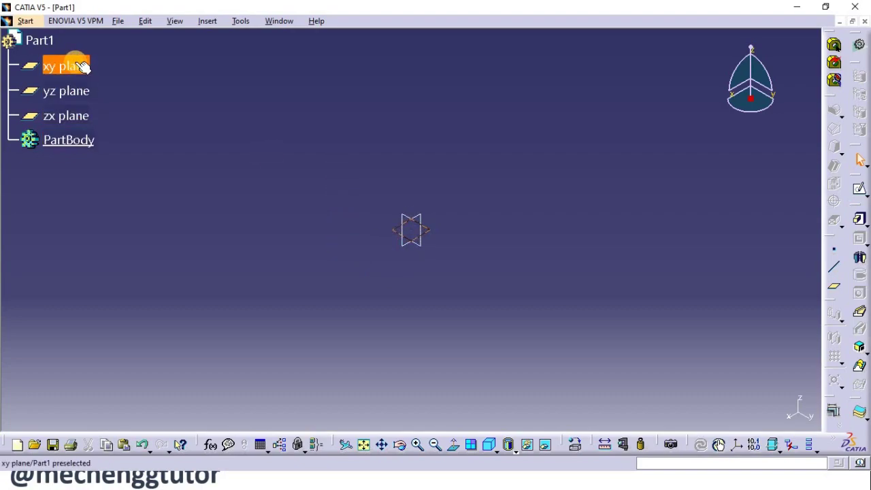
pyautogui.keyDown('ctrl'); pyautogui.click(64, 92); pyautogui.keyUp('ctrl')
pyautogui.keyDown('ctrl'); pyautogui.click(68, 115); pyautogui.keyUp('ctrl')
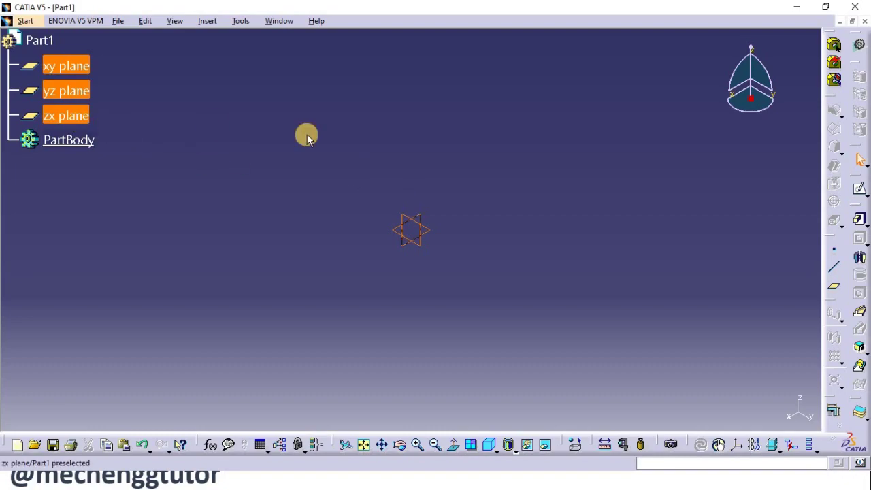
pyautogui.click(374, 198)
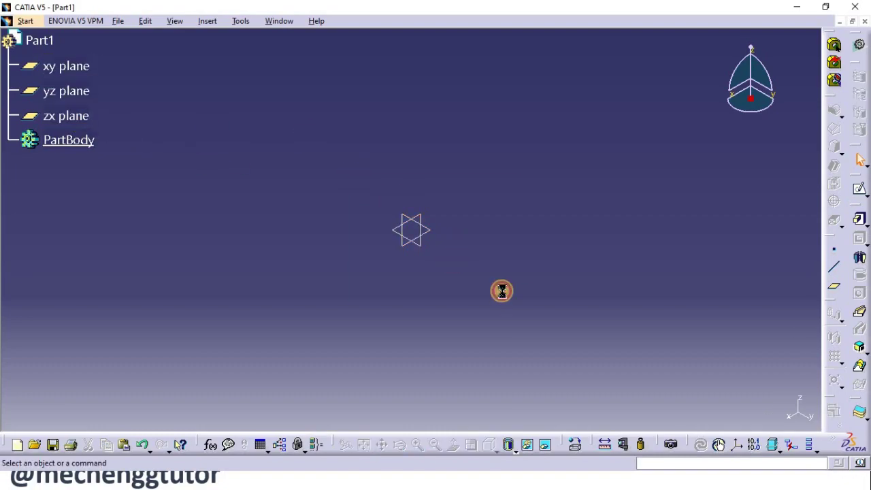
pyautogui.moveTo(502, 291); pyautogui.dragTo(68, 165)
pyautogui.rightClick(82, 123)
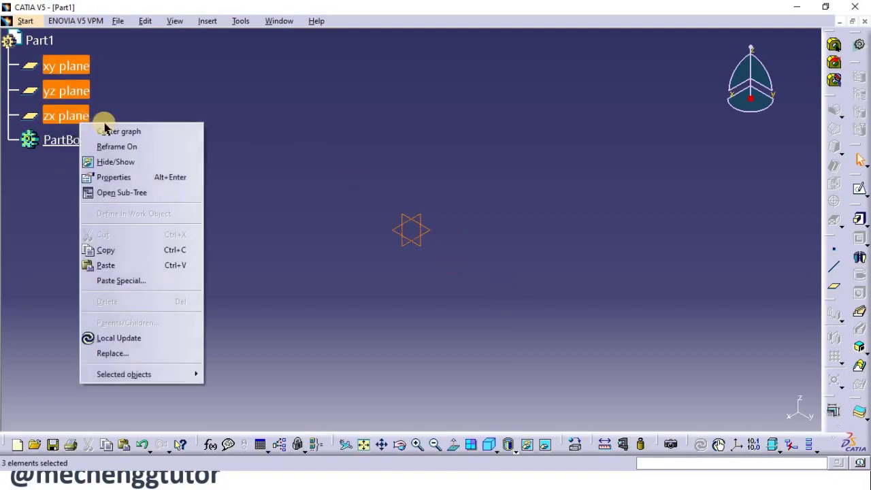
pyautogui.click(117, 162)
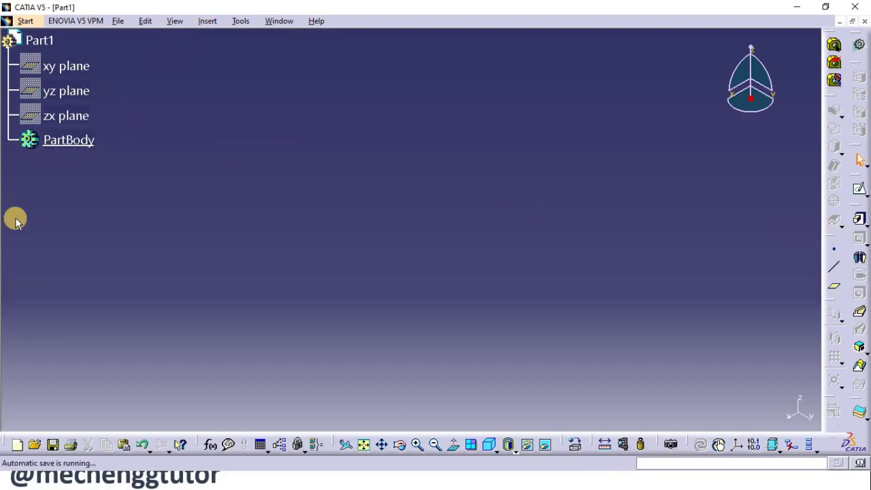
# Insert a geometrical set named 'Construction' under Part1.
pyautogui.click(208, 21)
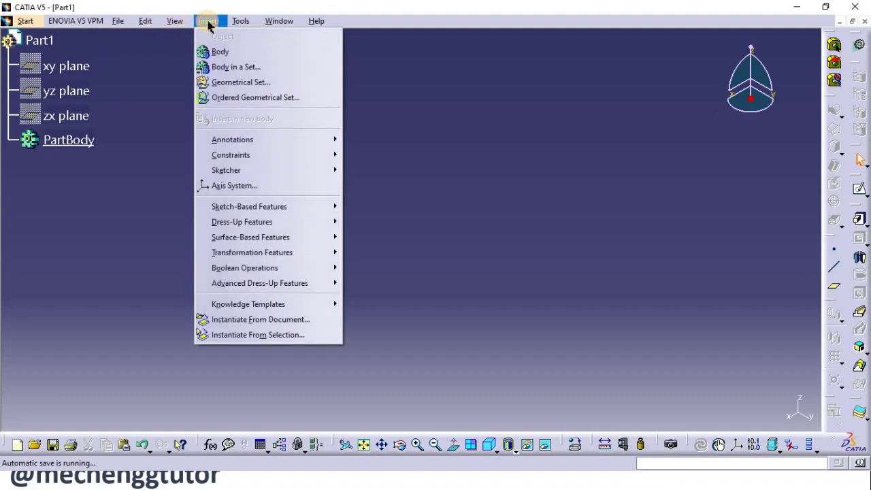
pyautogui.click(219, 82)
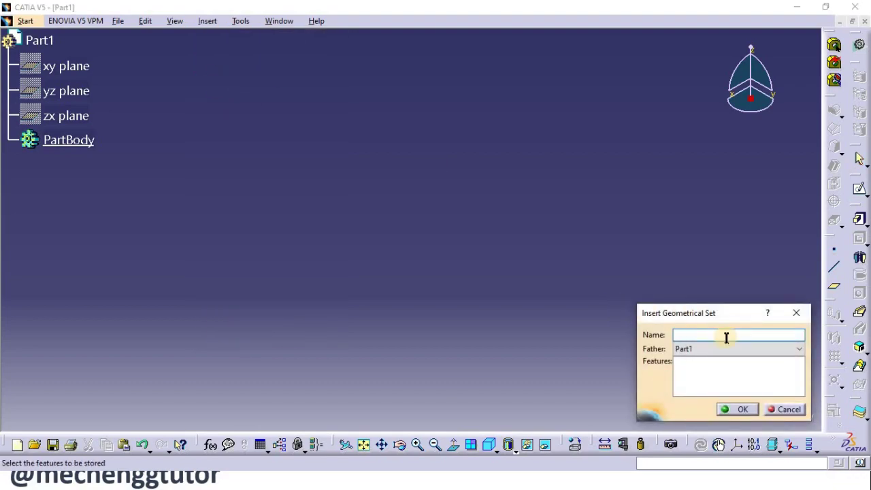
pyautogui.write('Construction')
pyautogui.click(739, 409)
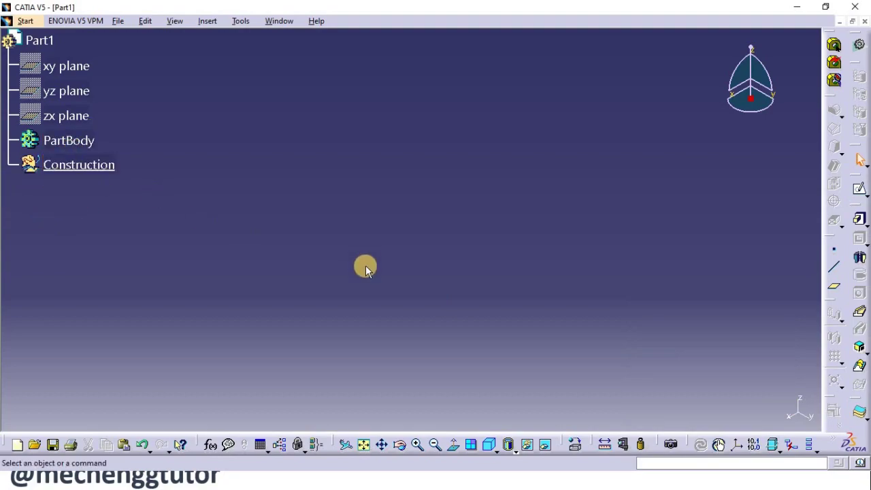
# Create Point.1 at coordinates 0, 0, 0 in the Construction set.
pyautogui.click(836, 253)
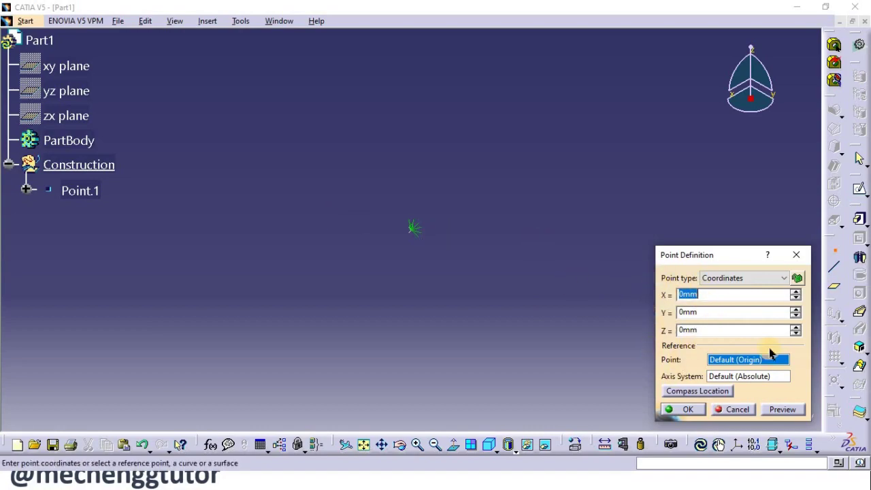
pyautogui.click(682, 410)
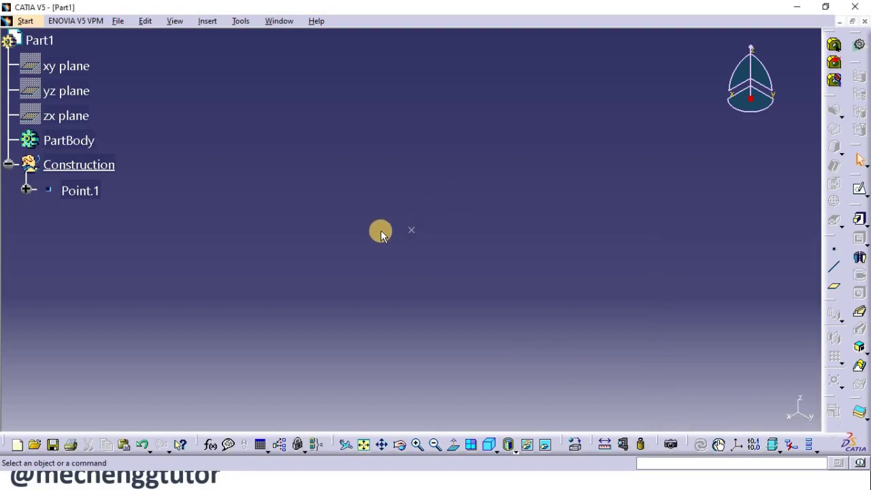
pyautogui.click(82, 191)
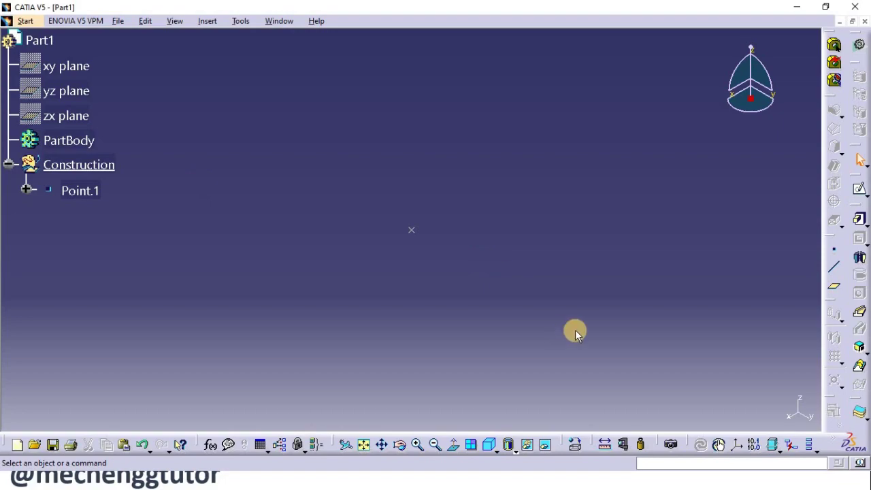
# Insert an axis system using Point.1 as its origin.
pyautogui.click(208, 22)
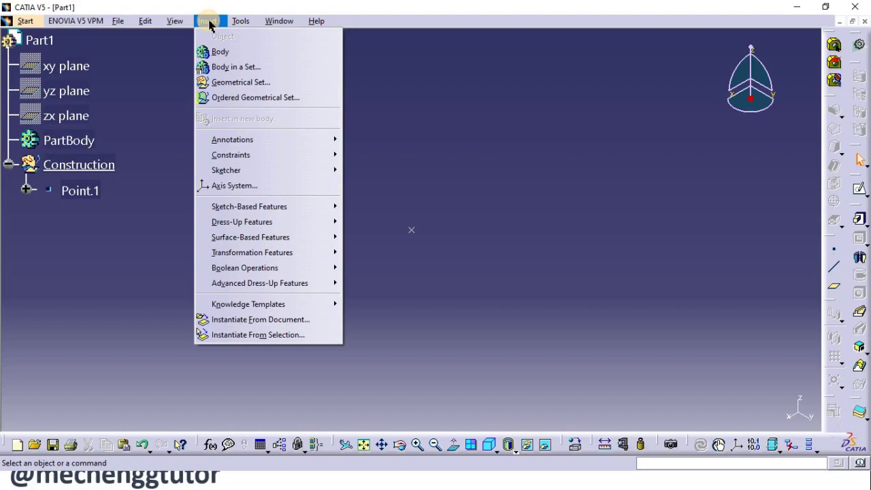
pyautogui.click(208, 23)
pyautogui.click(207, 20)
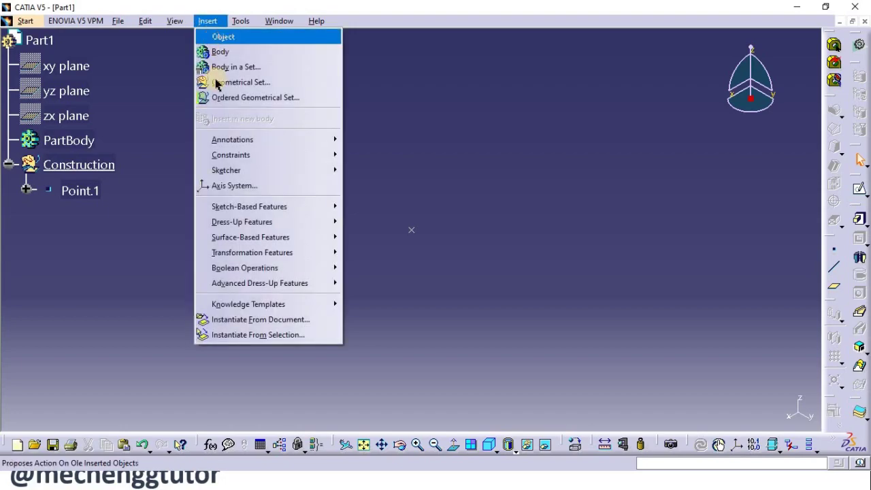
pyautogui.click(231, 187)
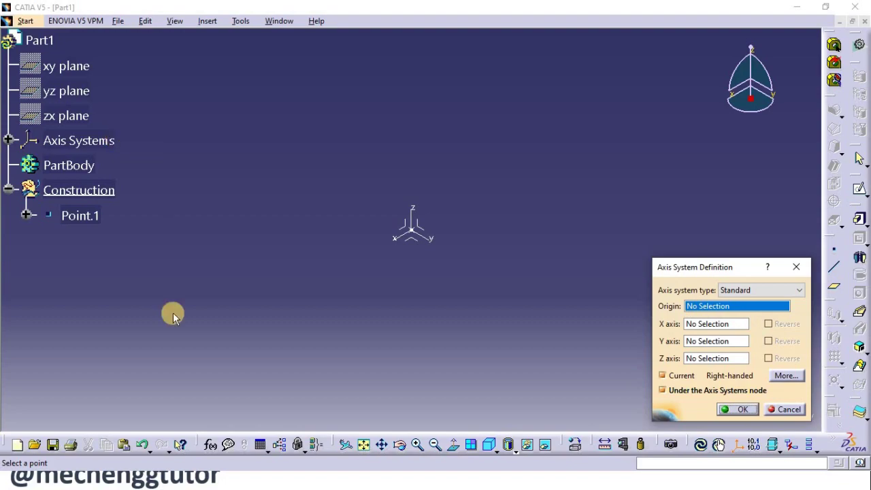
pyautogui.click(84, 215)
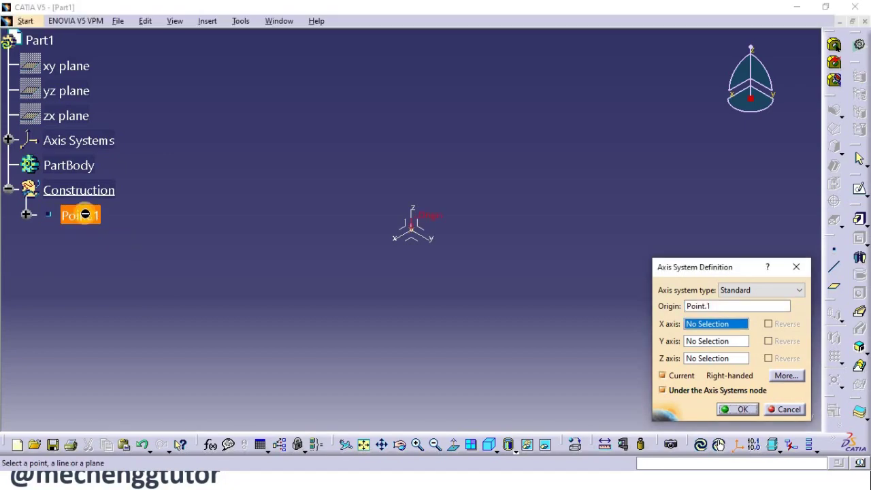
pyautogui.click(746, 409)
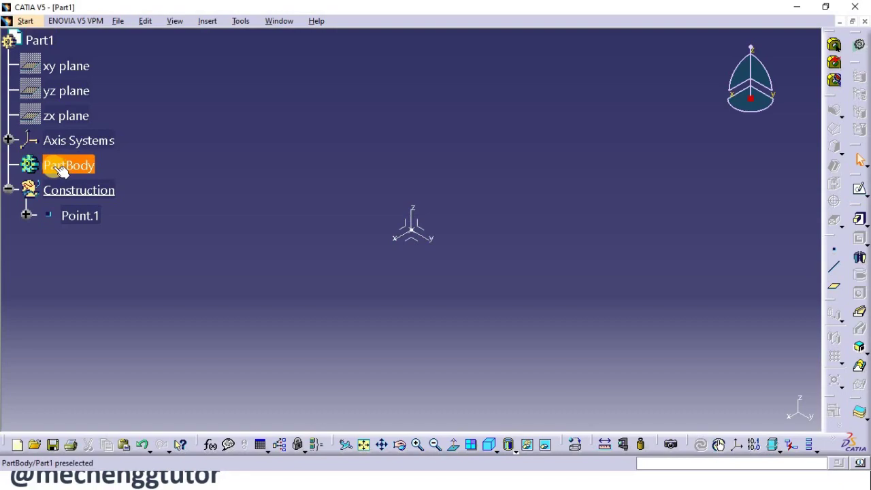
# Insert Body.2 and select Axis System.1's XY plane as the sketch reference.
pyautogui.click(212, 22)
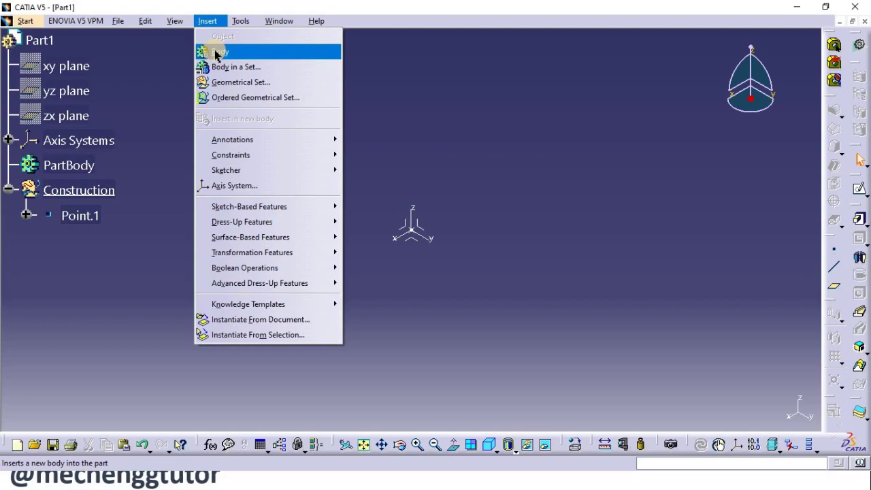
pyautogui.click(217, 53)
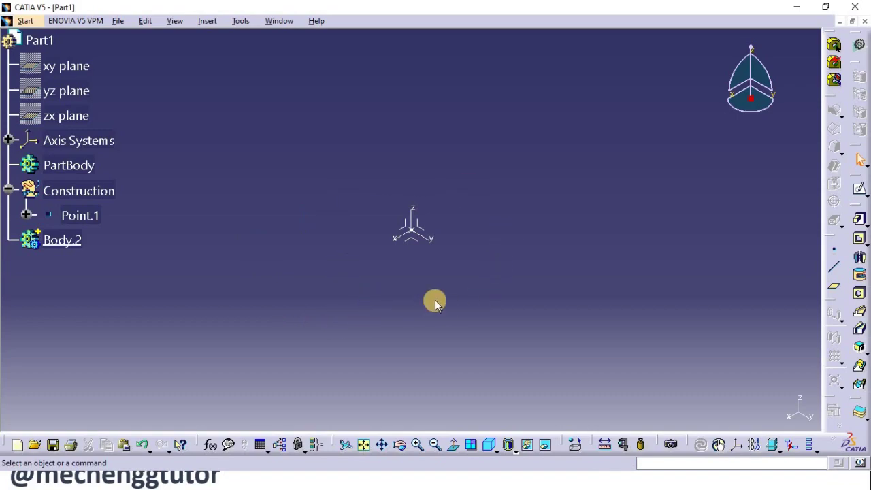
pyautogui.click(413, 236)
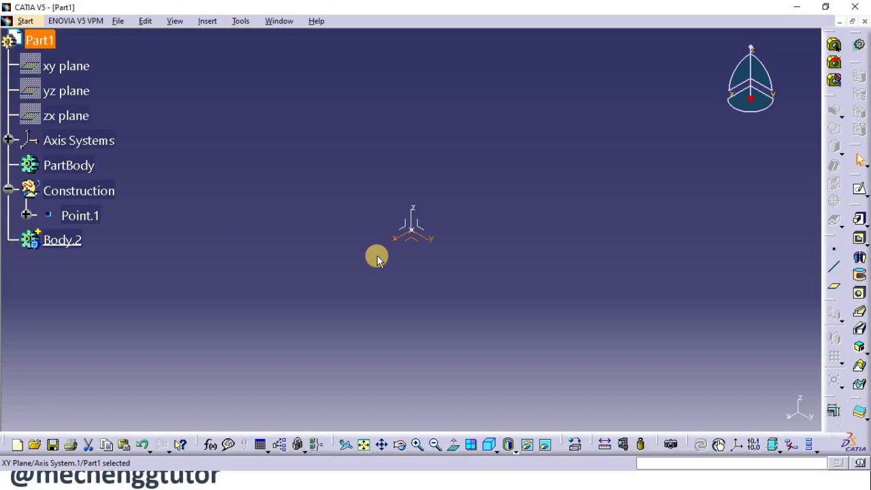
# Expand the Sketch flyout to show Sketch and Positioned Sketch.
pyautogui.click(865, 225)
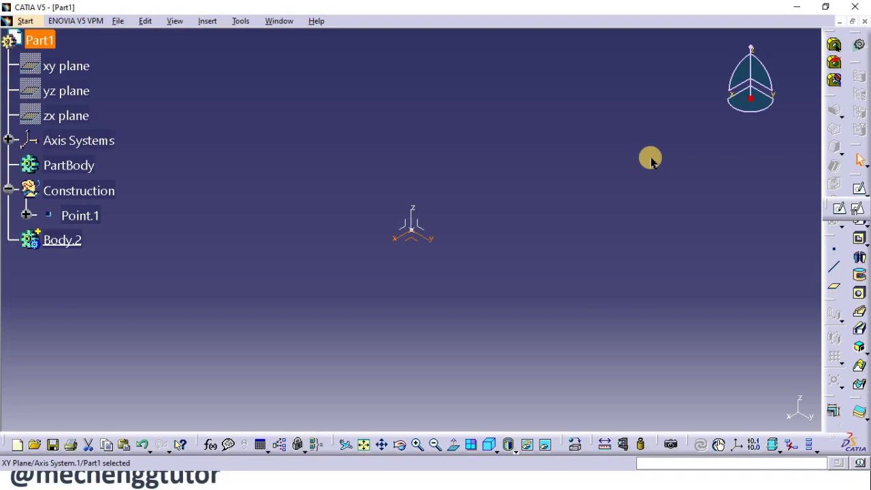
# Start a Positioned Sketch on the XY plane with Reverse V ticked.
pyautogui.click(859, 212)
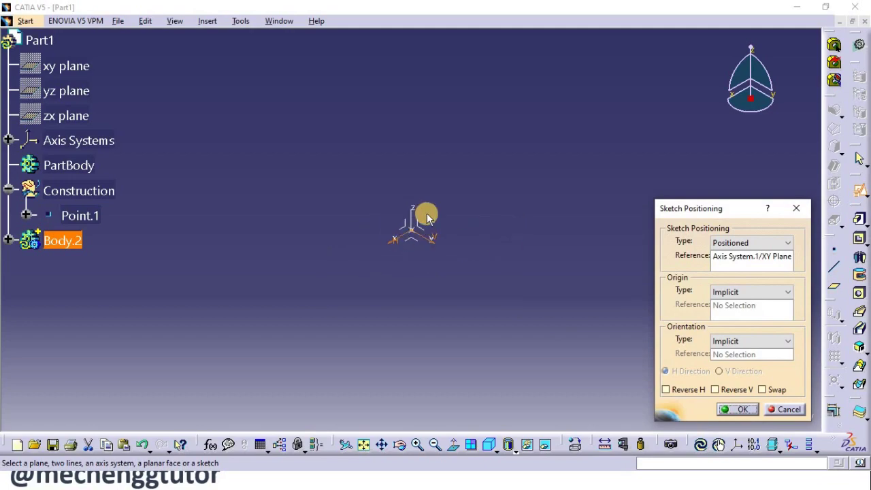
pyautogui.click(714, 390)
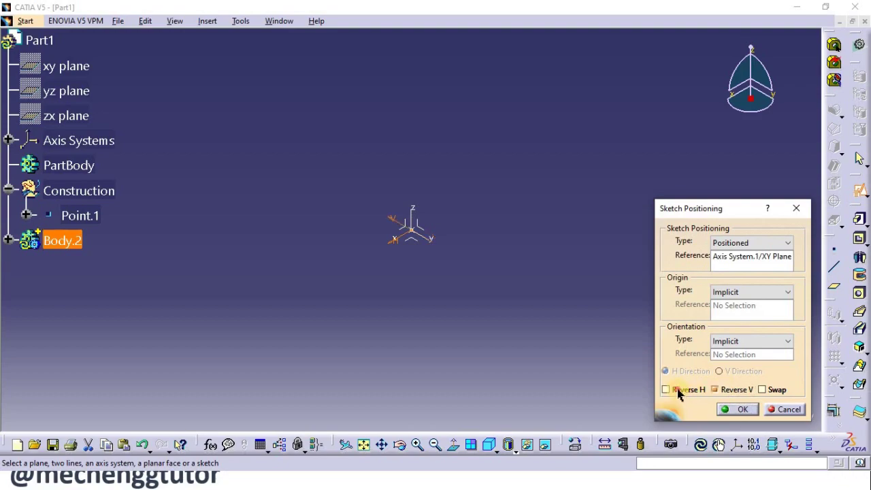
pyautogui.click(736, 409)
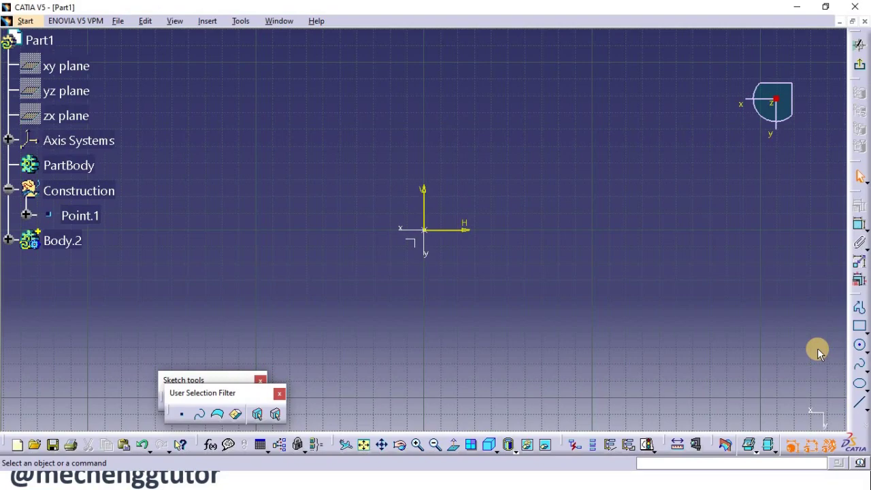
# Draw a two-corner rectangle around the sketch origin.
pyautogui.click(859, 328)
pyautogui.click(255, 164)
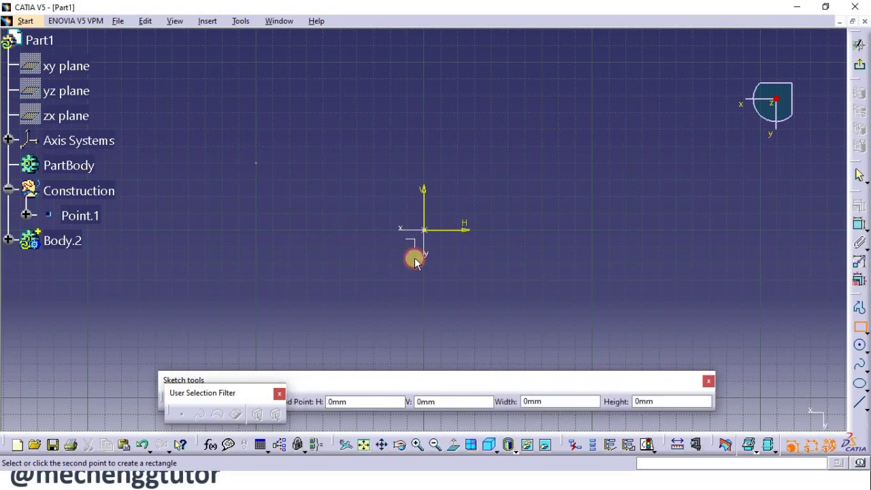
pyautogui.click(575, 313)
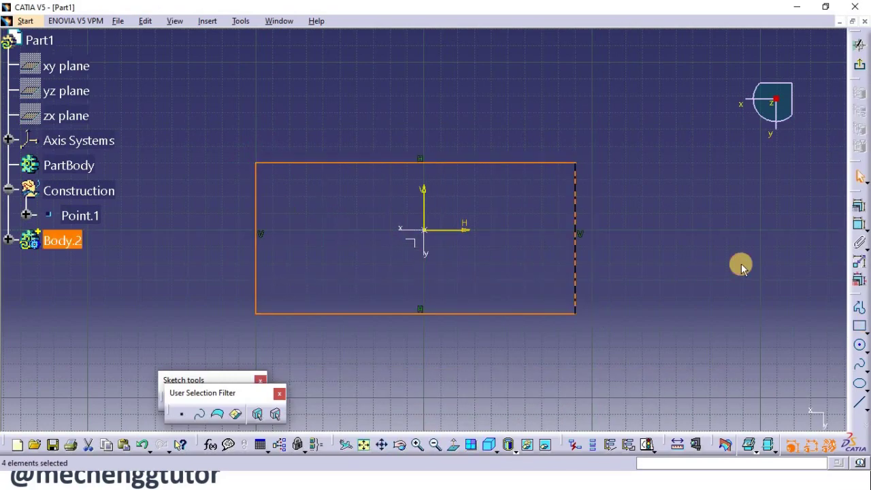
pyautogui.click(740, 265)
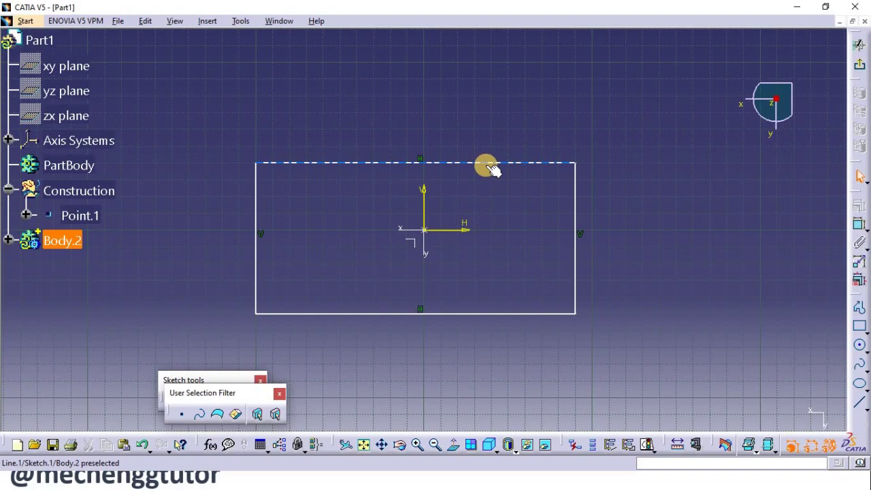
# Select the rectangle's right edge for dimensioning its height.
pyautogui.click(575, 230)
pyautogui.click(642, 263)
pyautogui.click(578, 262)
pyautogui.click(577, 262)
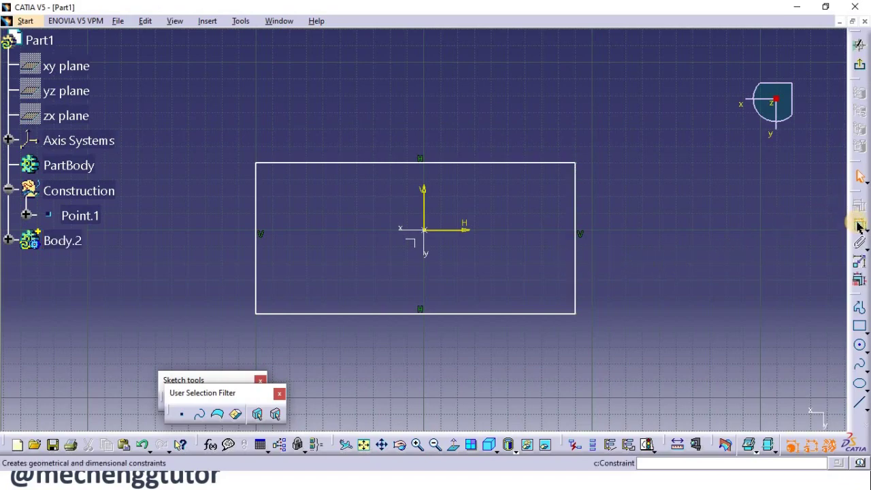
pyautogui.click(576, 200)
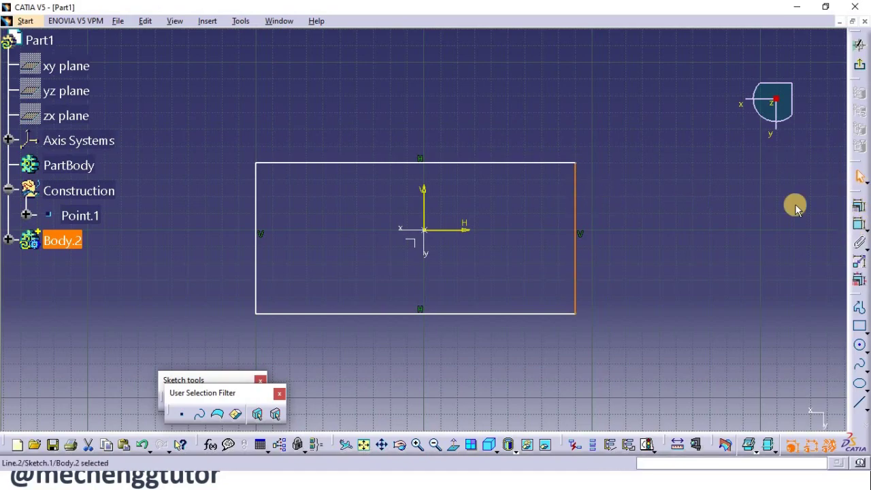
# Constrain the rectangle's right edge to a 100 mm height.
pyautogui.click(860, 229)
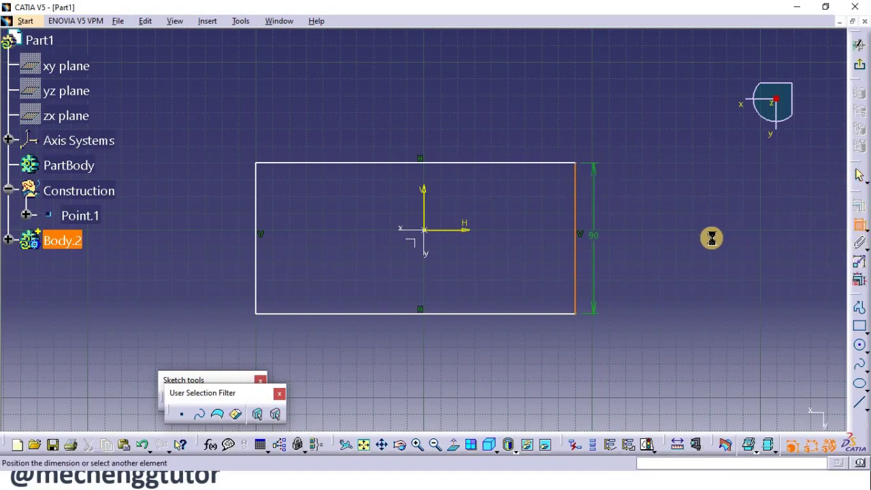
pyautogui.click(647, 231)
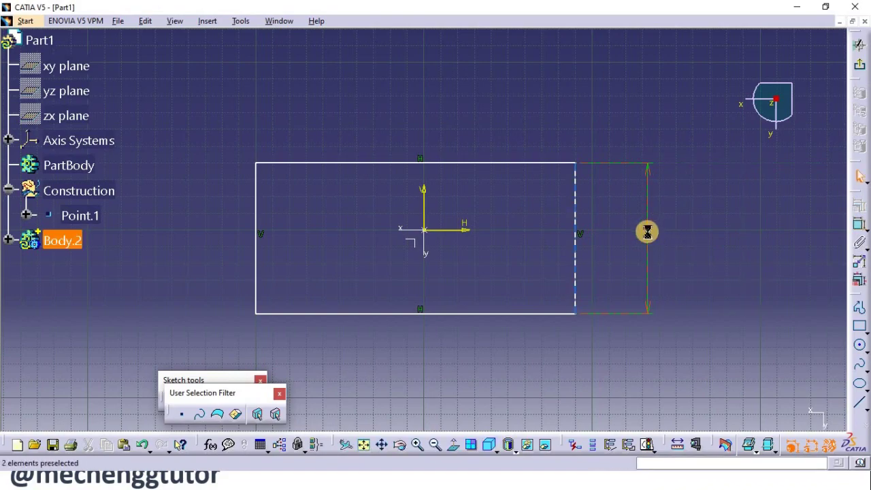
pyautogui.doubleClick(646, 232)
pyautogui.write('100')
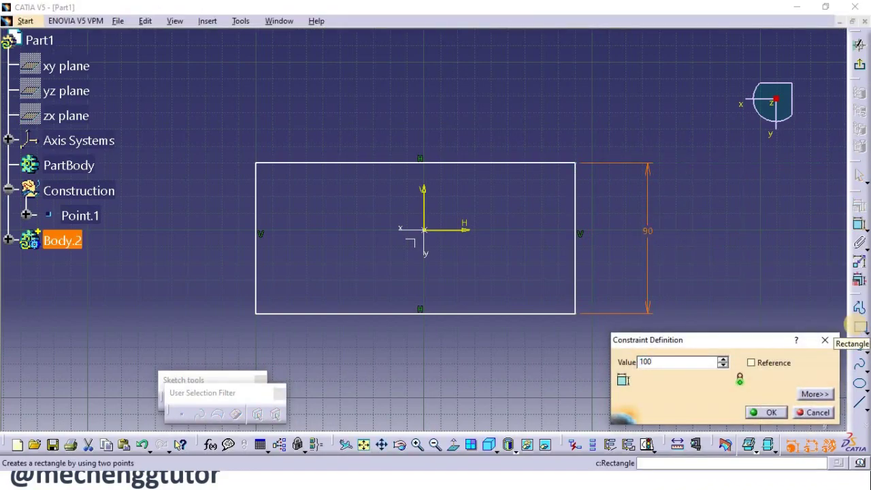
pyautogui.press('Return')
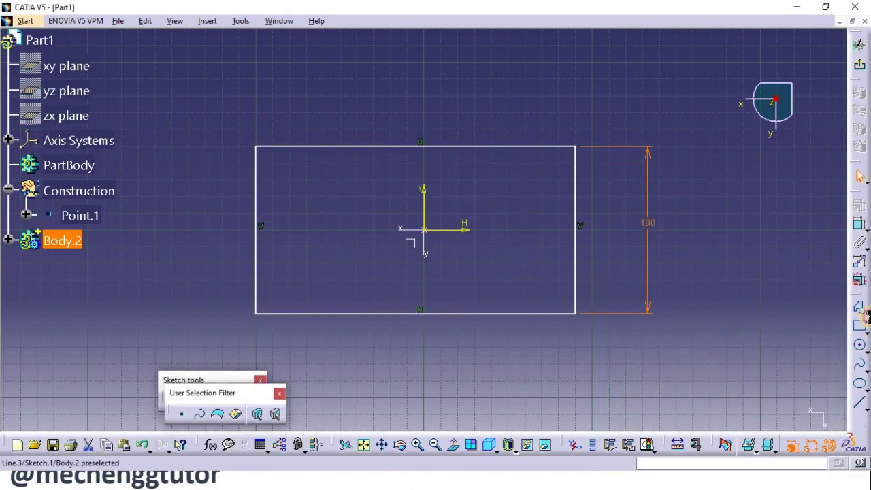
# Constrain the bottom edge to 200 mm width and reposition the rectangle on the axes.
pyautogui.click(859, 224)
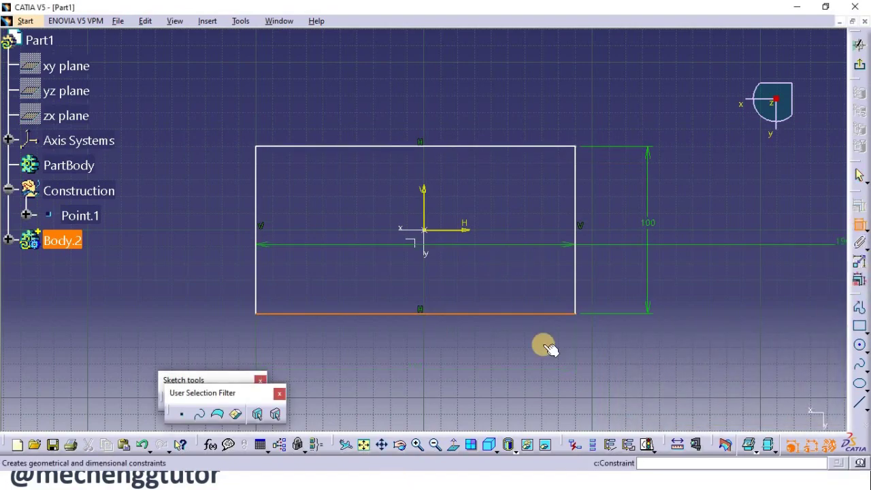
pyautogui.click(422, 346)
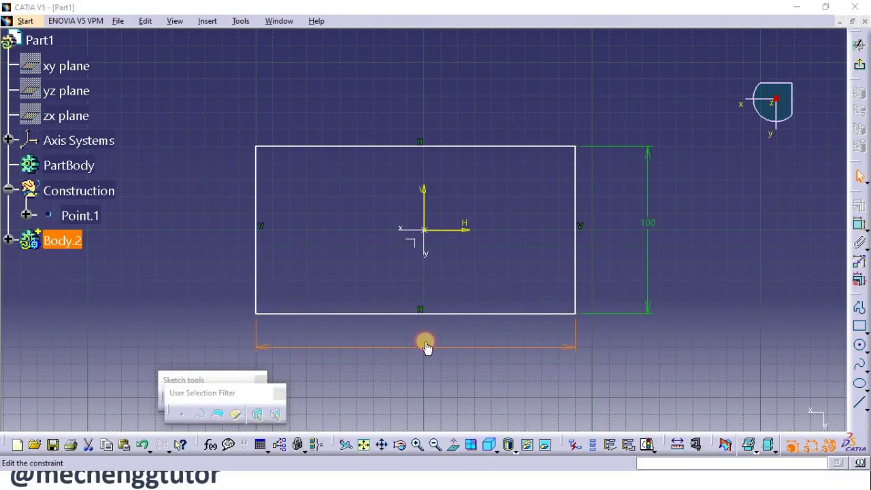
pyautogui.doubleClick(426, 346)
pyautogui.press('Return')
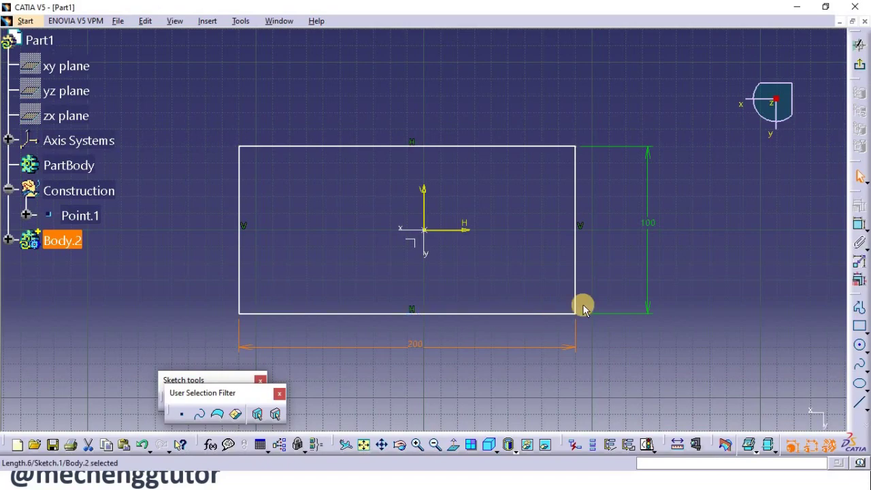
pyautogui.moveTo(574, 311)
pyautogui.mouseDown()
pyautogui.moveTo(681, 375)
pyautogui.moveTo(506, 198)
pyautogui.moveTo(610, 307)
pyautogui.moveTo(409, 196)
pyautogui.moveTo(741, 295)
pyautogui.moveTo(550, 290)
pyautogui.moveTo(532, 356)
pyautogui.moveTo(595, 165)
pyautogui.moveTo(816, 298)
pyautogui.moveTo(576, 325)
pyautogui.moveTo(605, 249)
pyautogui.moveTo(598, 270)
pyautogui.moveTo(610, 332)
pyautogui.moveTo(605, 254)
pyautogui.moveTo(593, 331)
pyautogui.moveTo(601, 299)
pyautogui.moveTo(601, 322)
pyautogui.moveTo(603, 307)
pyautogui.moveTo(630, 292)
pyautogui.mouseUp()
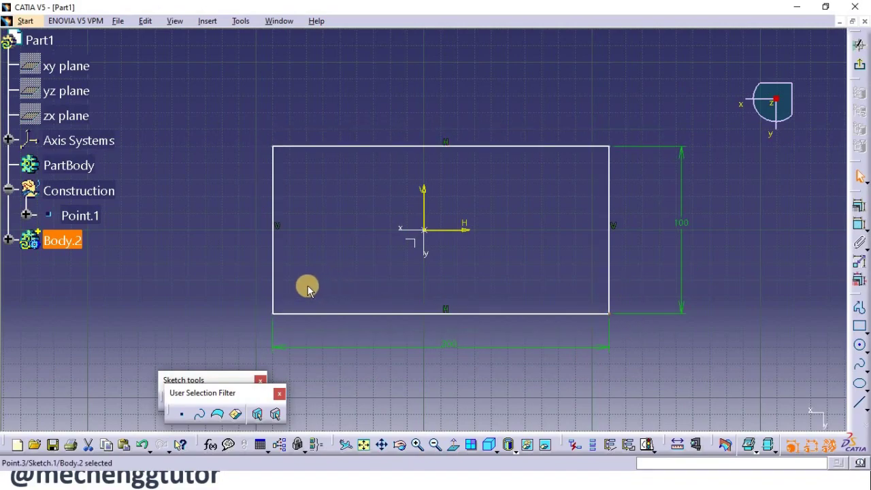
pyautogui.keyDown('ctrl'); pyautogui.click(609, 243); pyautogui.keyUp('ctrl')
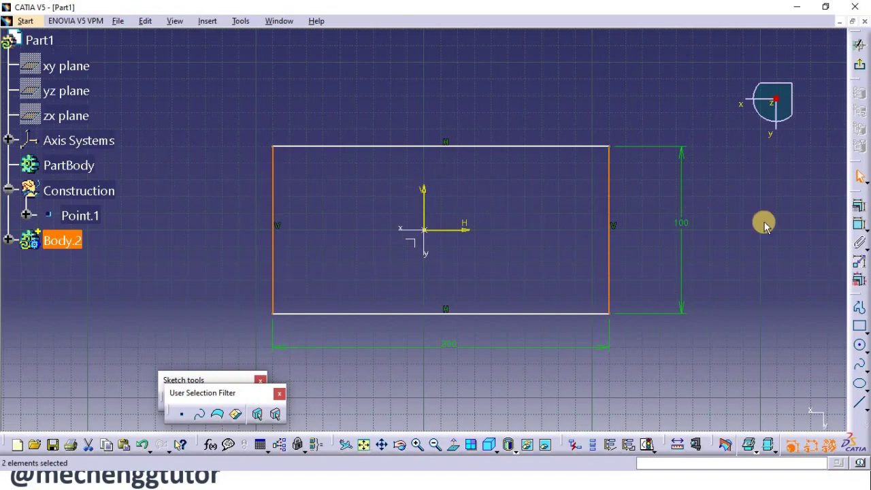
# Make the rectangle's two side edges symmetric about the vertical sketch axis.
pyautogui.click(862, 211)
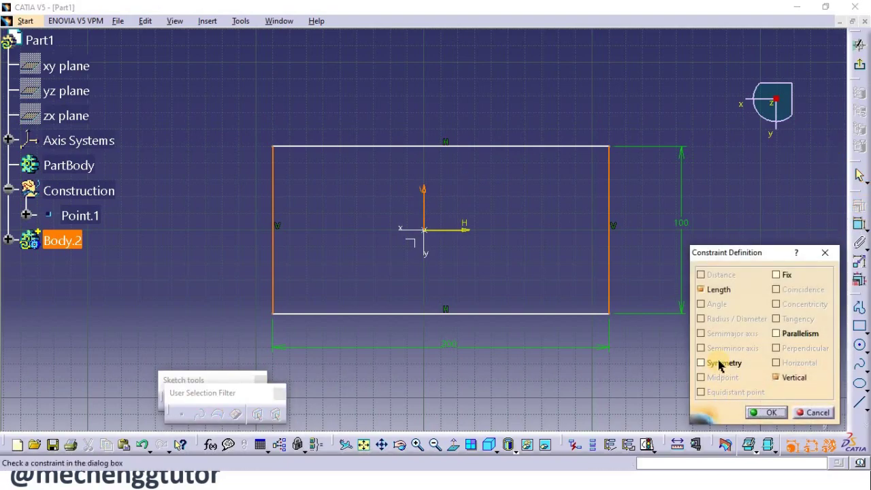
pyautogui.click(715, 365)
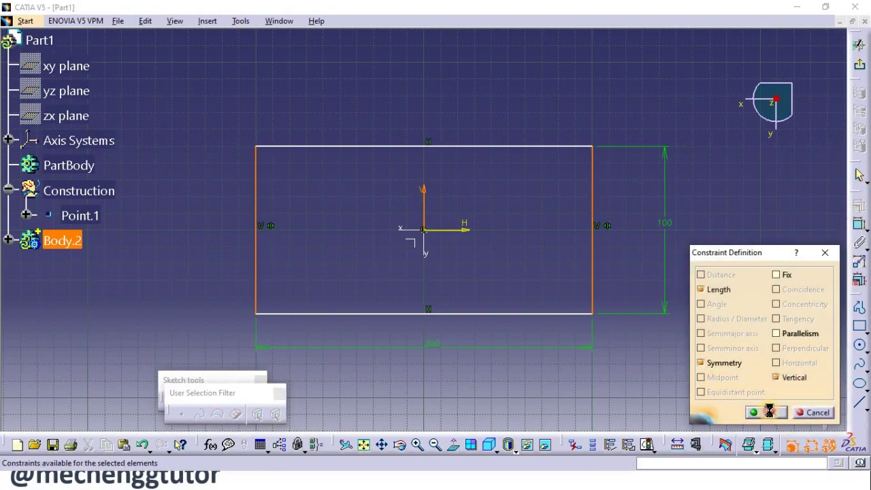
pyautogui.click(771, 412)
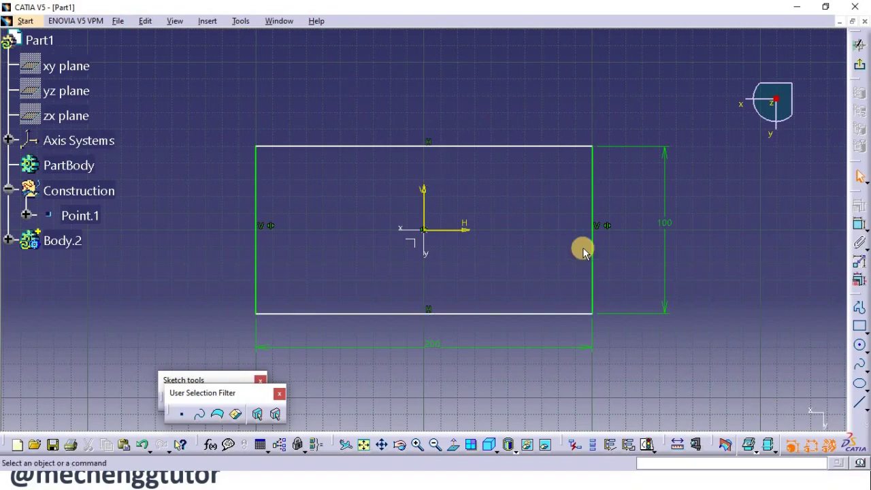
pyautogui.moveTo(562, 233); pyautogui.dragTo(484, 128)
# Make the top and bottom edges symmetric about the horizontal sketch axis.
pyautogui.keyDown('ctrl'); pyautogui.click(470, 295); pyautogui.keyUp('ctrl')
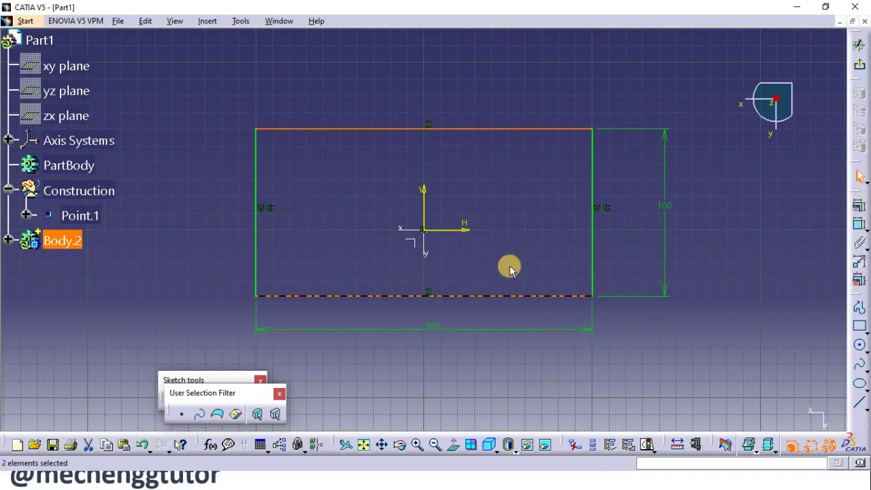
pyautogui.keyDown('ctrl'); pyautogui.click(459, 231); pyautogui.keyUp('ctrl')
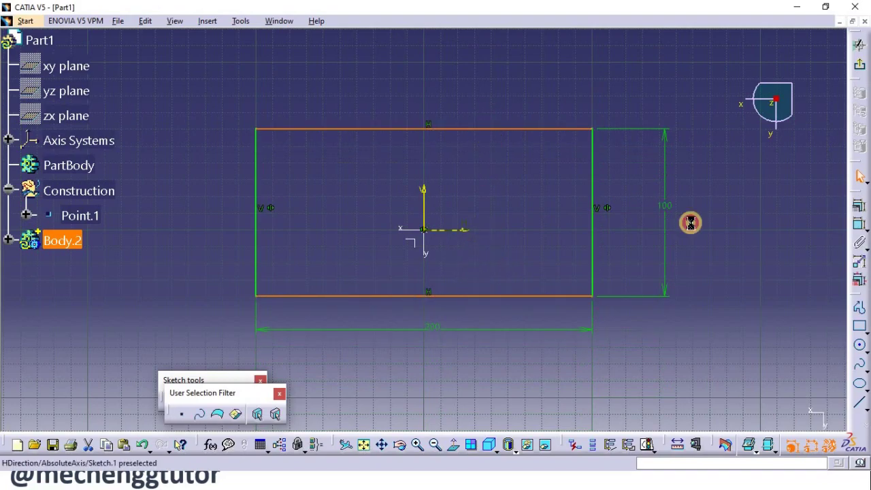
pyautogui.click(857, 205)
pyautogui.click(703, 362)
pyautogui.click(773, 412)
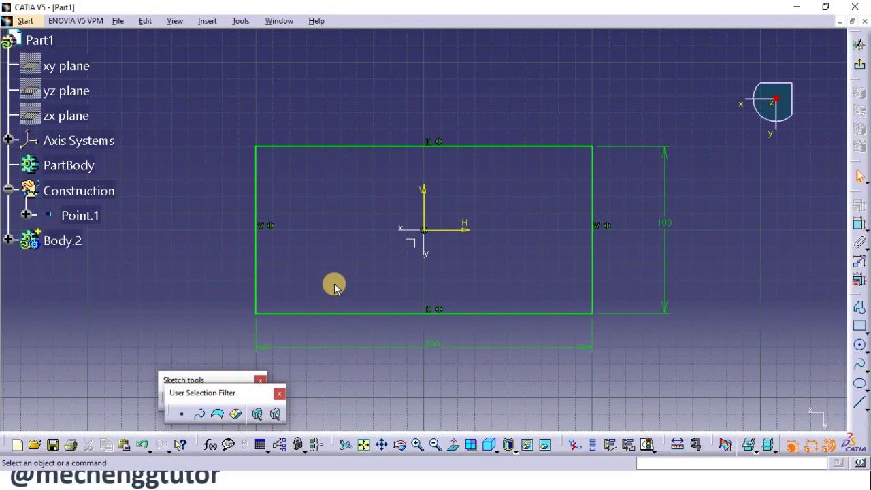
# Verify Sketch.1 reports iso-constrained, then exit the Sketcher back to the 3D part.
pyautogui.click(648, 446)
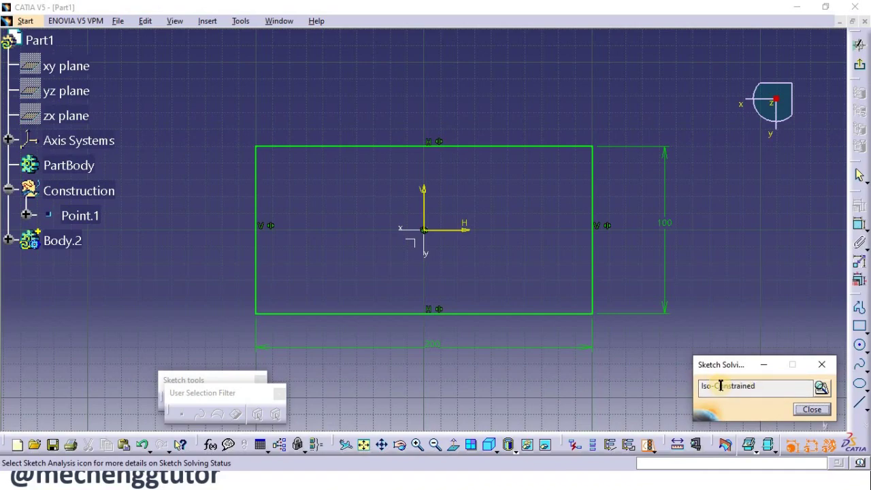
pyautogui.click(812, 411)
pyautogui.click(858, 66)
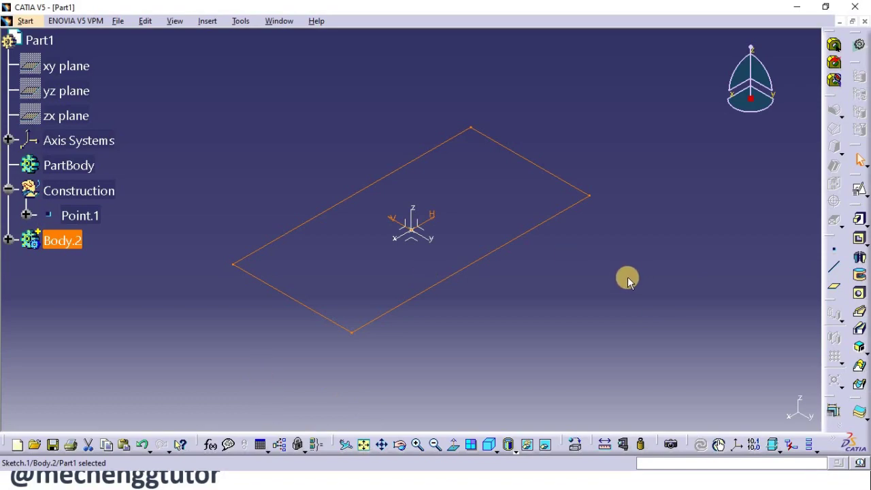
# Pad Sketch.1 with a 30 mm length, previewing it before confirming.
pyautogui.click(859, 220)
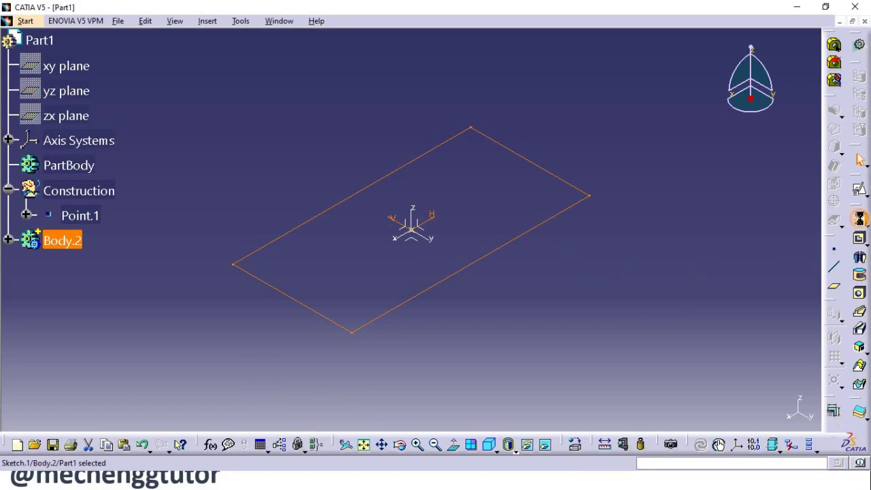
pyautogui.moveTo(424, 247); pyautogui.dragTo(485, 318, button='middle')
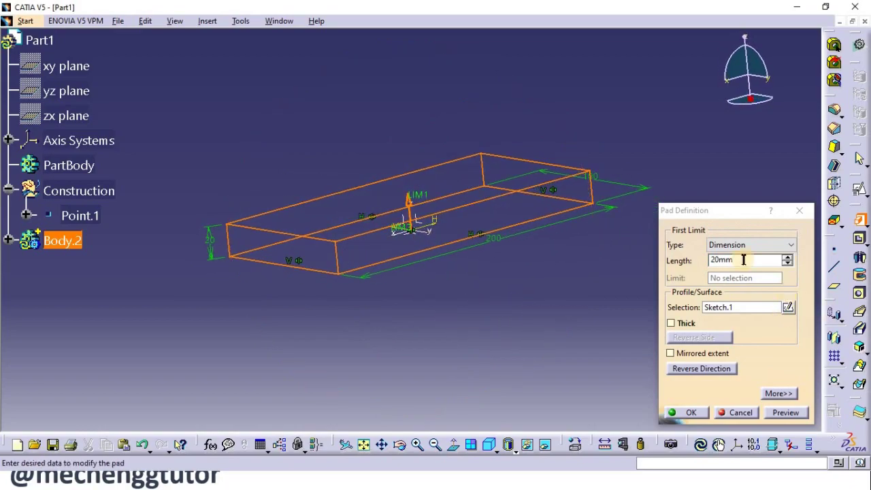
pyautogui.doubleClick(743, 258)
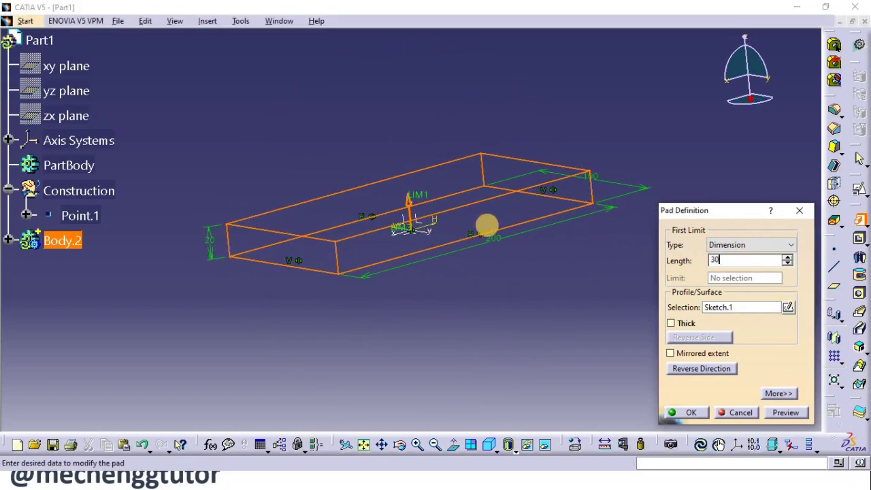
pyautogui.write('30')
pyautogui.click(731, 260)
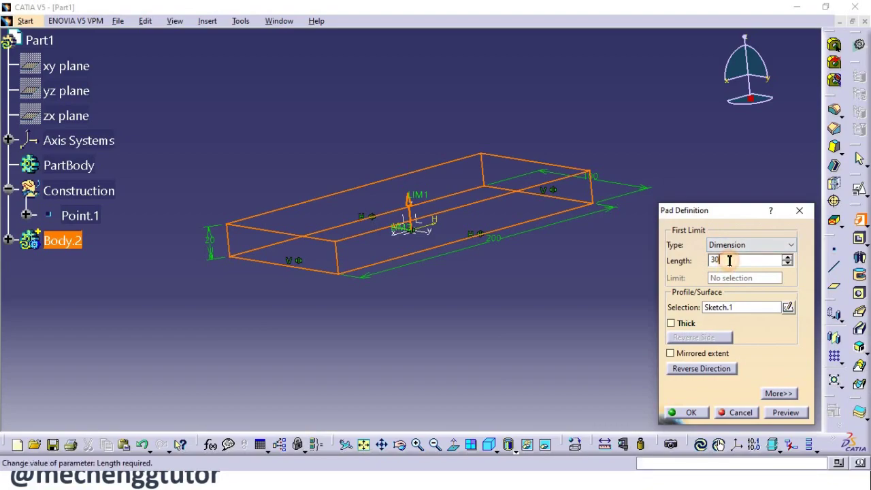
pyautogui.click(689, 410)
pyautogui.moveTo(642, 344); pyautogui.dragTo(356, 249, button='middle')
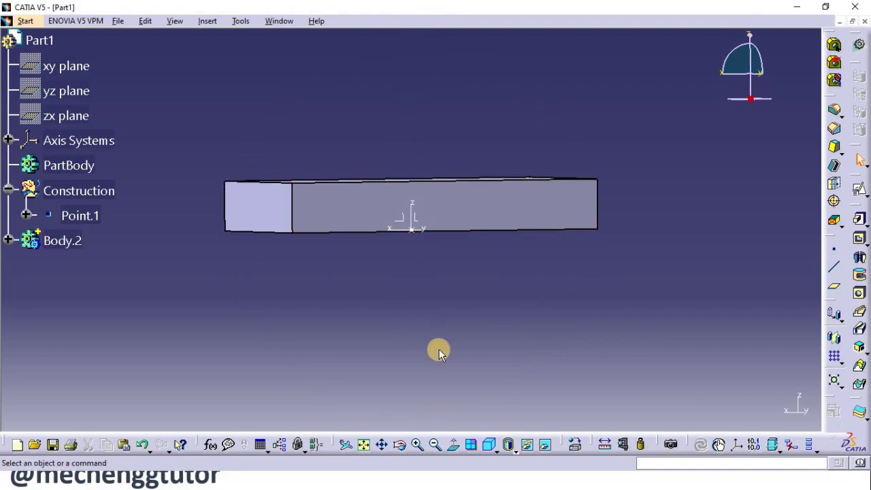
# Reverse the pad direction so the slab extrudes downward.
pyautogui.moveTo(430, 280); pyautogui.dragTo(410, 244, button='middle')
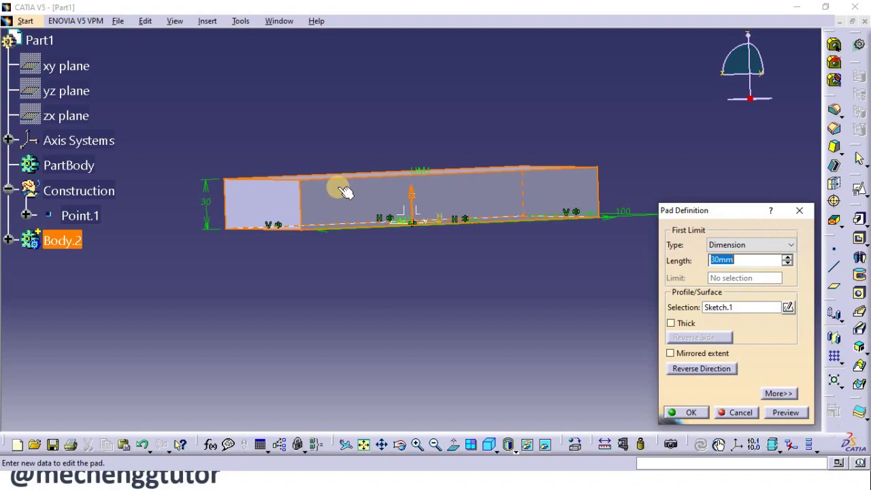
pyautogui.click(686, 370)
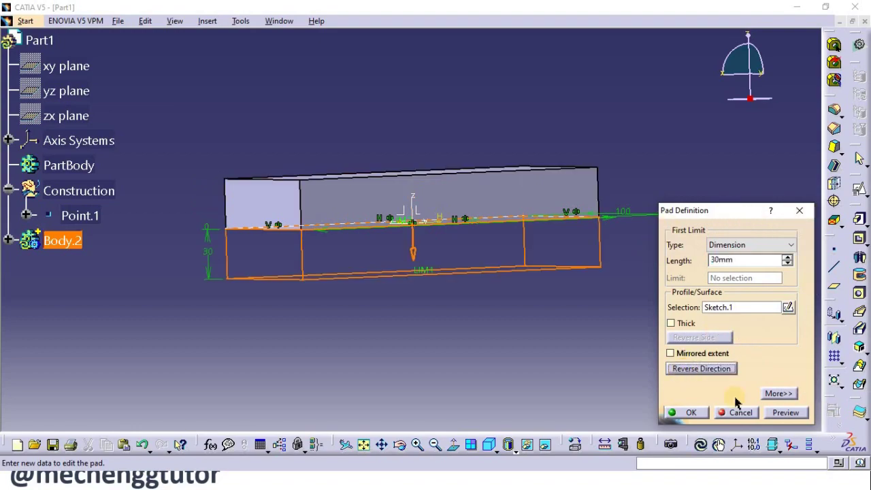
pyautogui.click(692, 412)
pyautogui.moveTo(454, 191); pyautogui.dragTo(410, 182, button='middle')
pyautogui.moveTo(508, 345); pyautogui.dragTo(475, 348, button='middle')
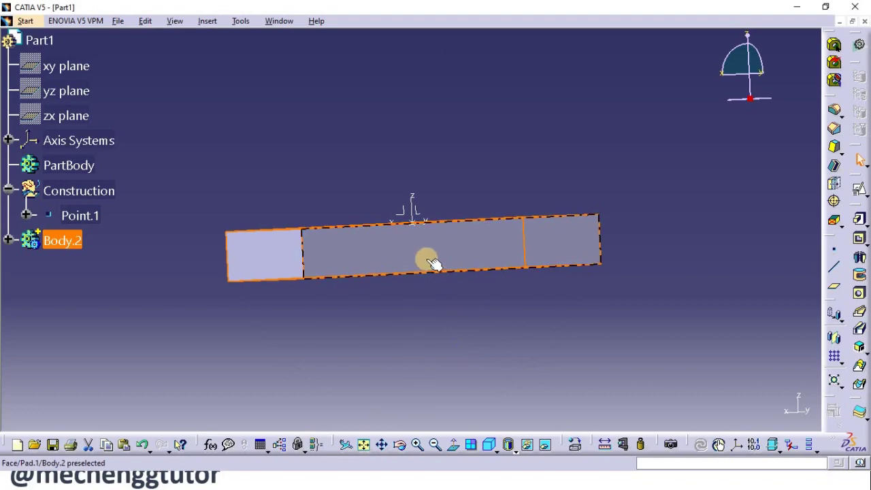
# Edit Pad.1 to use a Mirrored extent of 15 mm on each side.
pyautogui.click(383, 279)
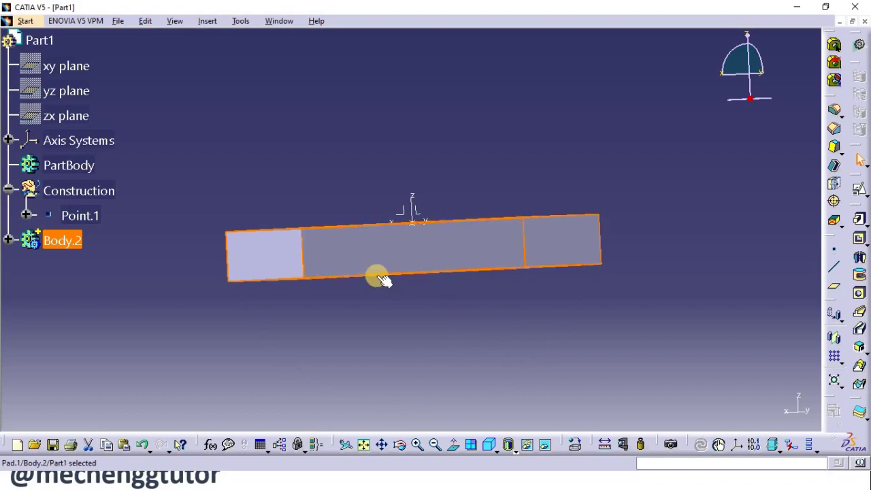
pyautogui.doubleClick(354, 260)
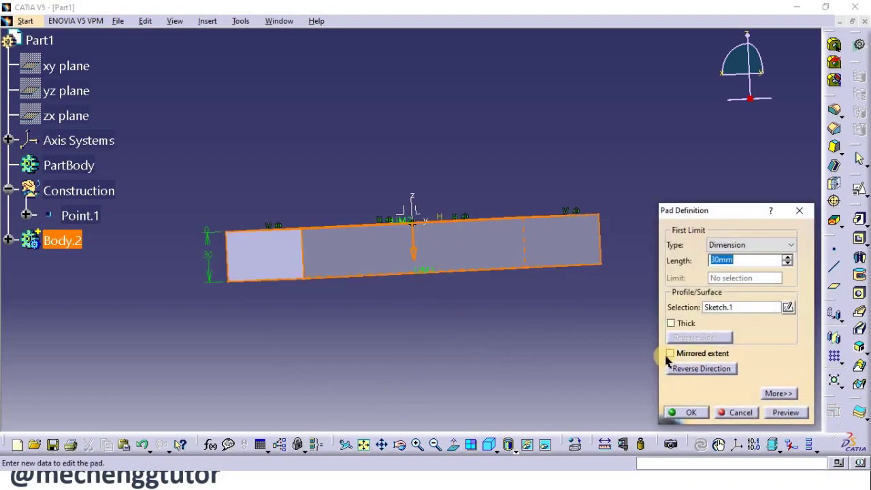
pyautogui.click(671, 352)
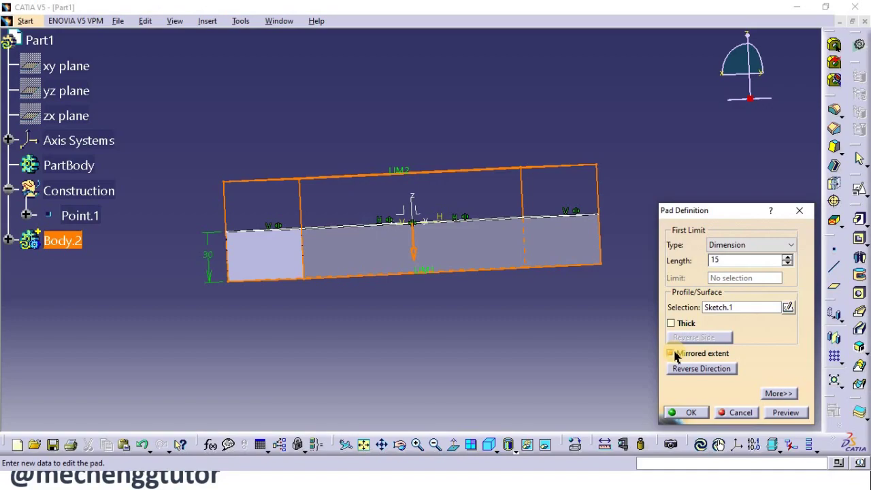
pyautogui.click(684, 413)
pyautogui.moveTo(362, 127); pyautogui.dragTo(440, 313, button='middle')
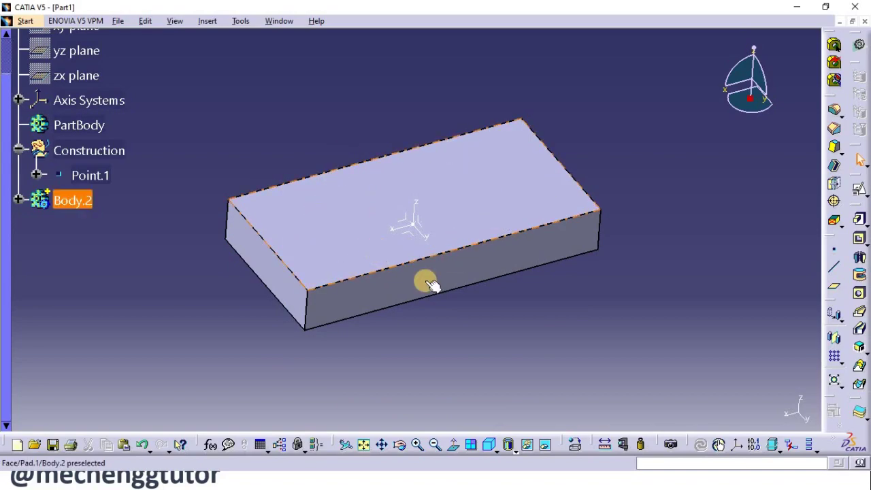
pyautogui.moveTo(488, 326); pyautogui.dragTo(478, 254, button='middle')
# Insert a new body, Body.3, accepting the aggregation warning.
pyautogui.click(418, 259)
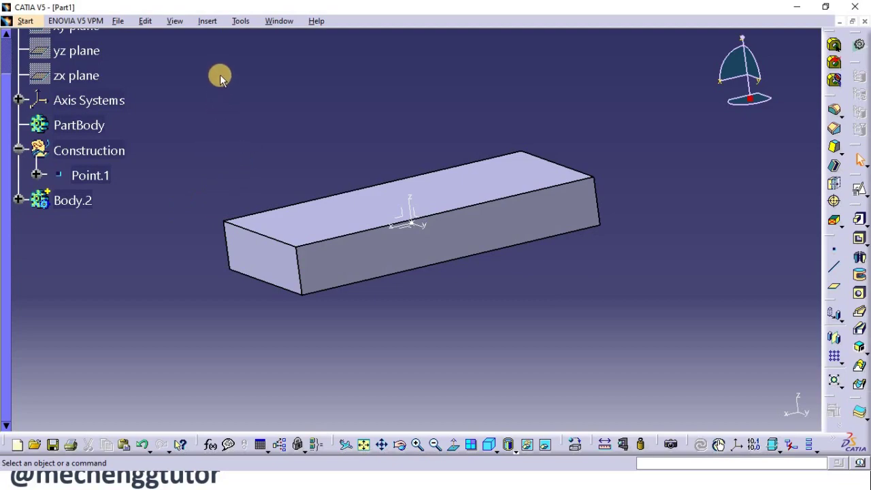
pyautogui.click(209, 21)
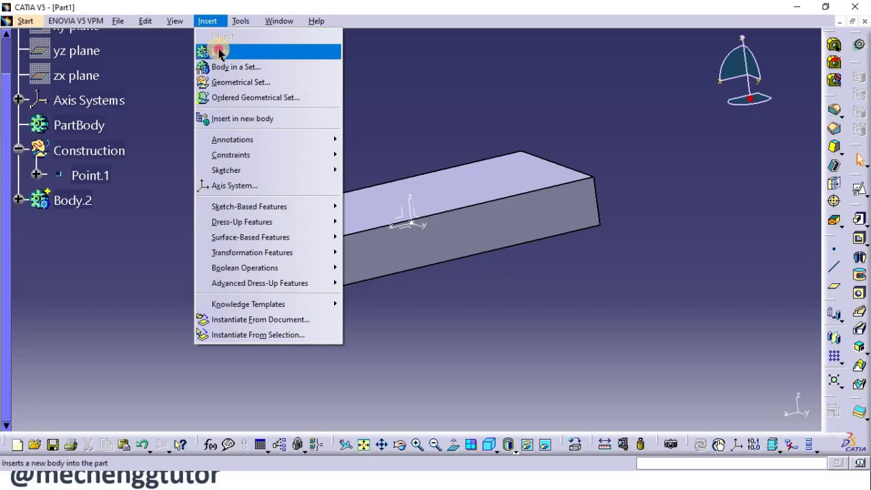
pyautogui.click(219, 53)
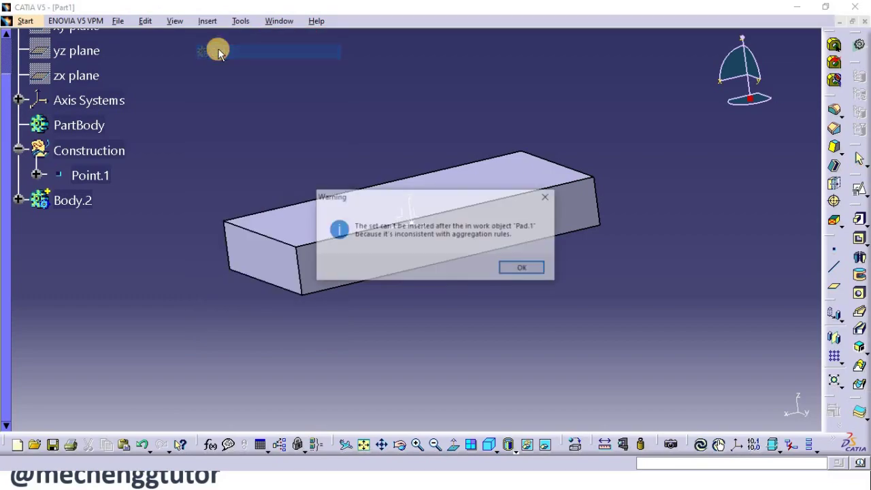
pyautogui.click(523, 269)
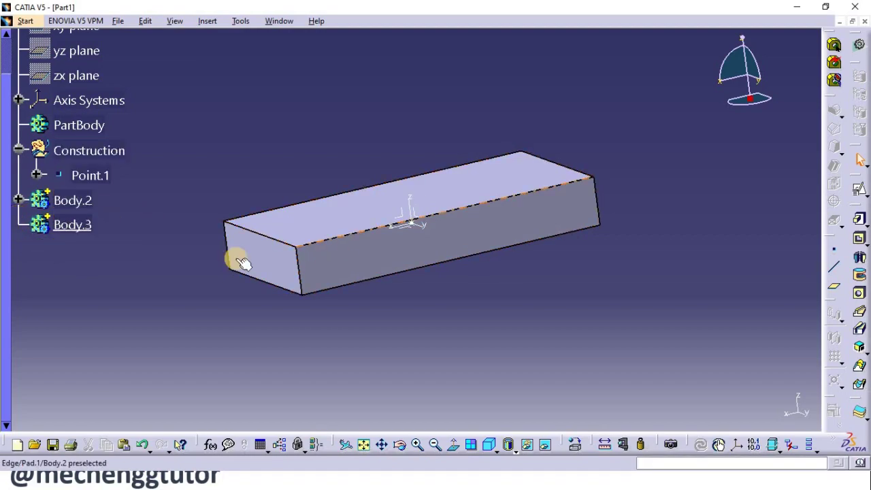
# Start a positioned sketch on the XY plane with Reverse H enabled.
pyautogui.click(859, 192)
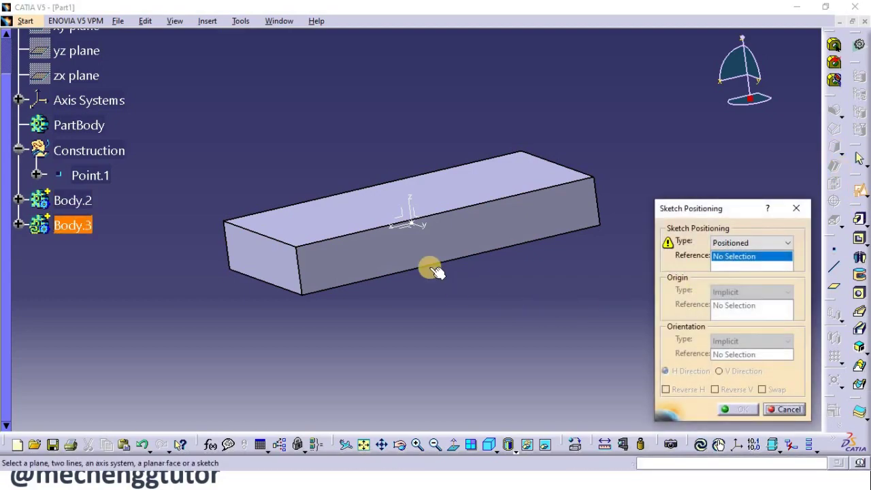
pyautogui.click(411, 226)
pyautogui.moveTo(477, 297); pyautogui.dragTo(643, 359, button='middle')
pyautogui.click(667, 389)
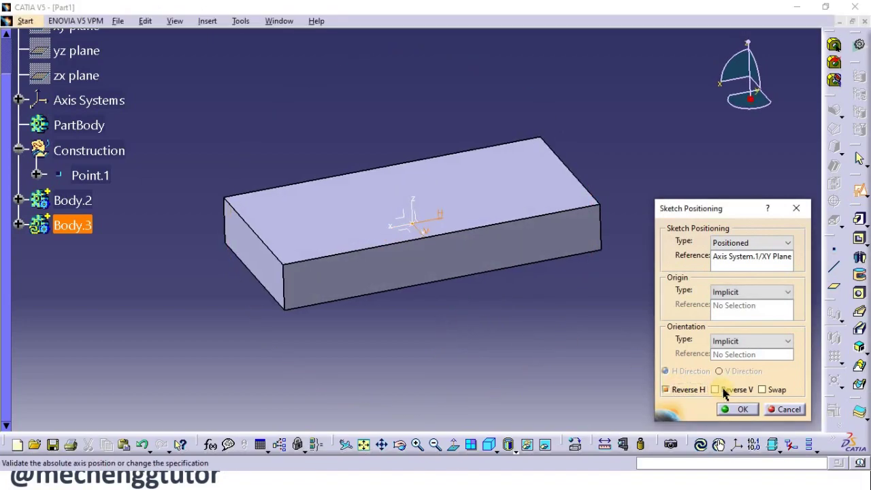
pyautogui.click(738, 409)
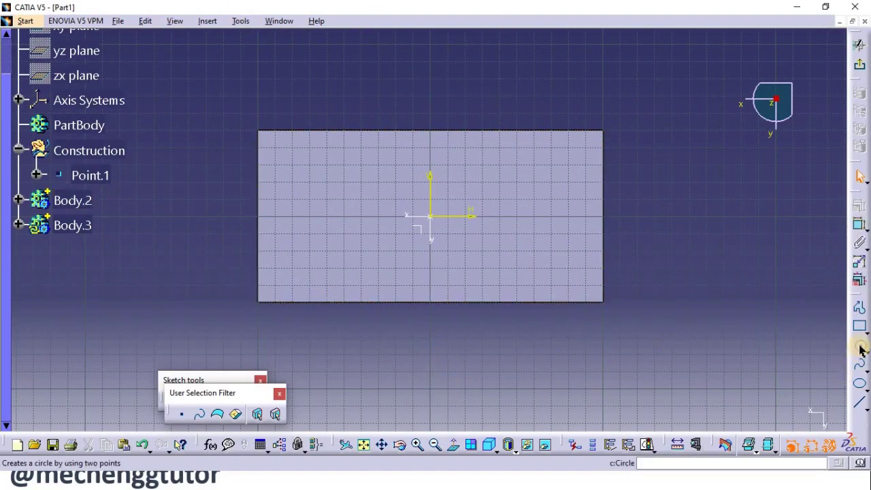
# Draw a circle centred on the origin and constrain its diameter to 50 mm.
pyautogui.click(861, 347)
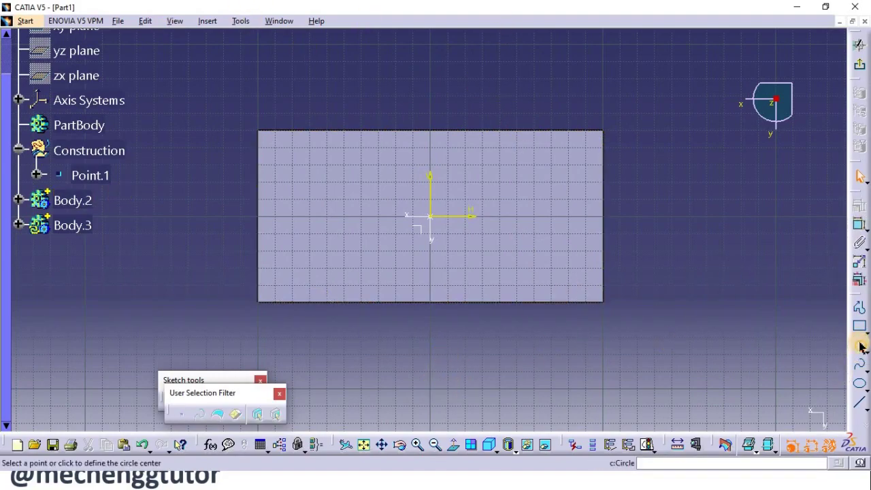
pyautogui.click(436, 223)
pyautogui.click(467, 255)
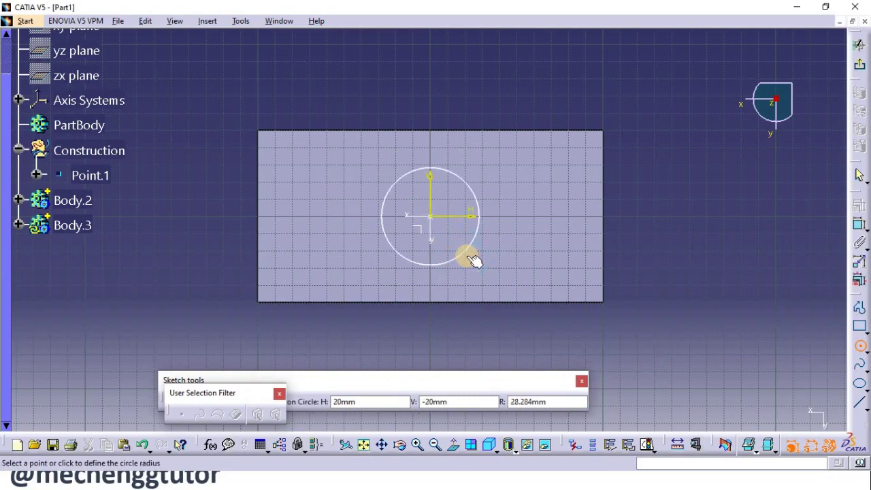
pyautogui.click(859, 225)
pyautogui.click(566, 93)
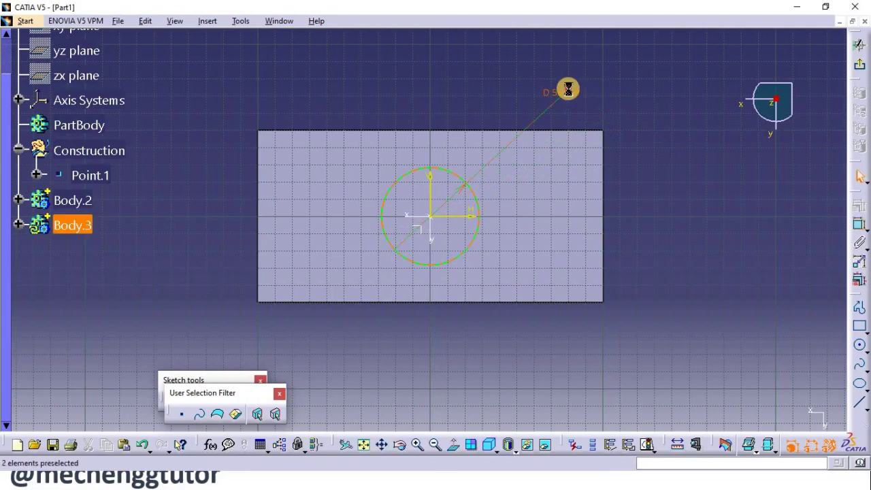
pyautogui.doubleClick(569, 95)
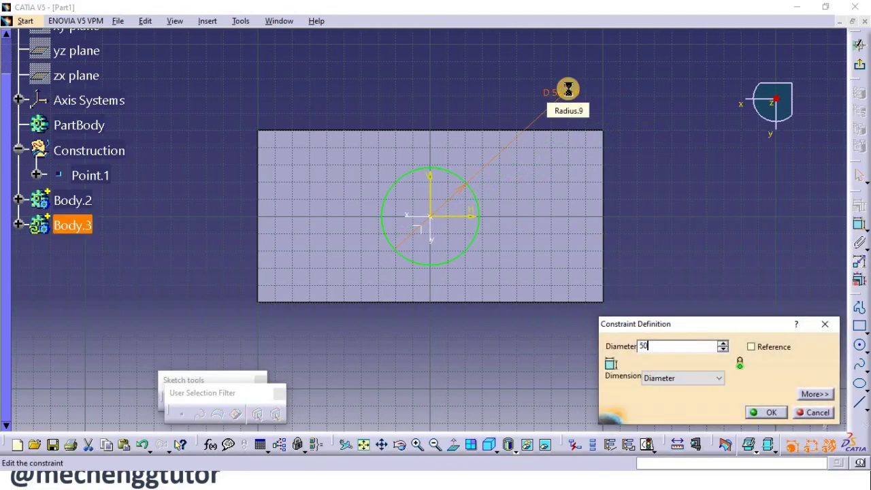
pyautogui.press('Return')
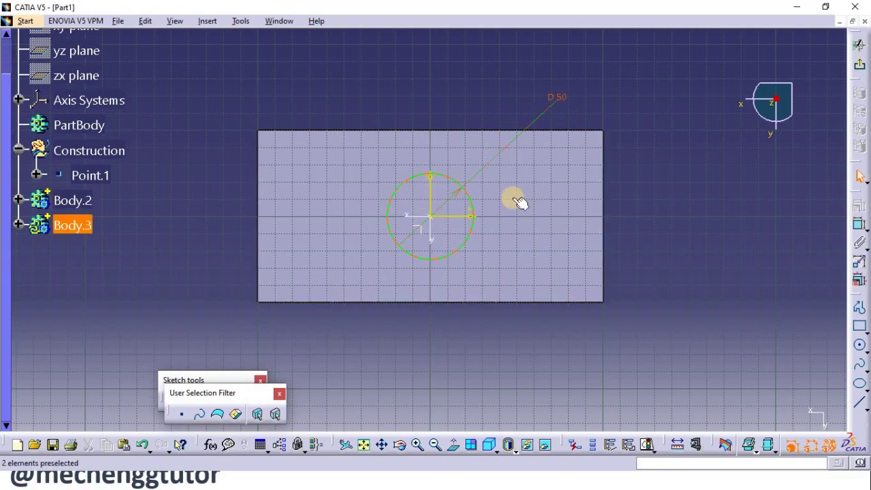
# Confirm Sketch.2 is iso-constrained and exit to the 3D part.
pyautogui.click(648, 446)
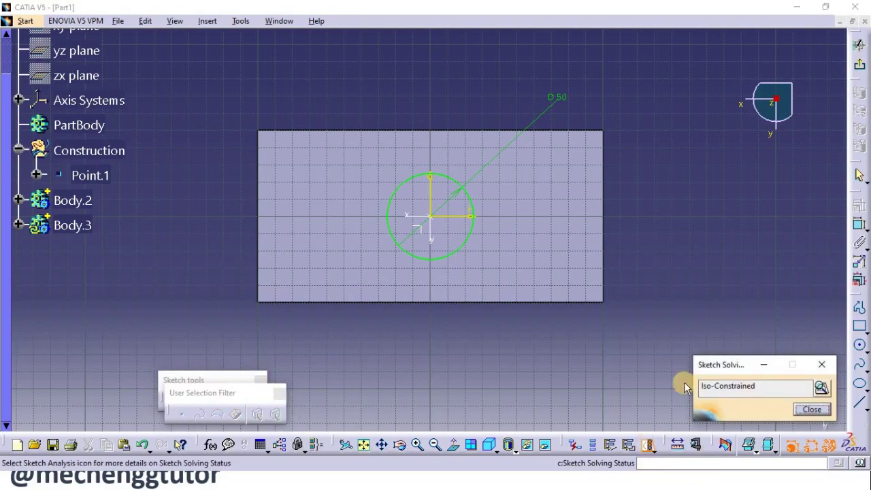
pyautogui.click(812, 409)
pyautogui.click(860, 64)
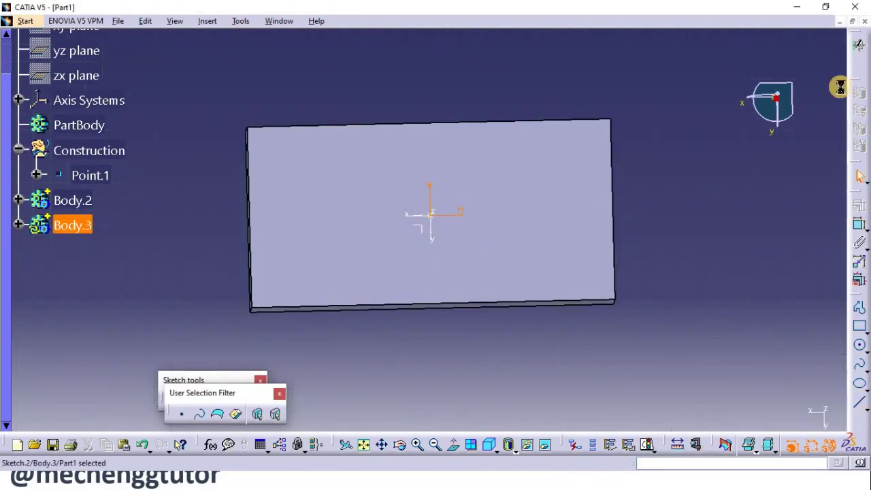
# Pad Sketch.2 by 15 mm to form the cylinder in Body.3.
pyautogui.moveTo(551, 271); pyautogui.dragTo(531, 263, button='middle')
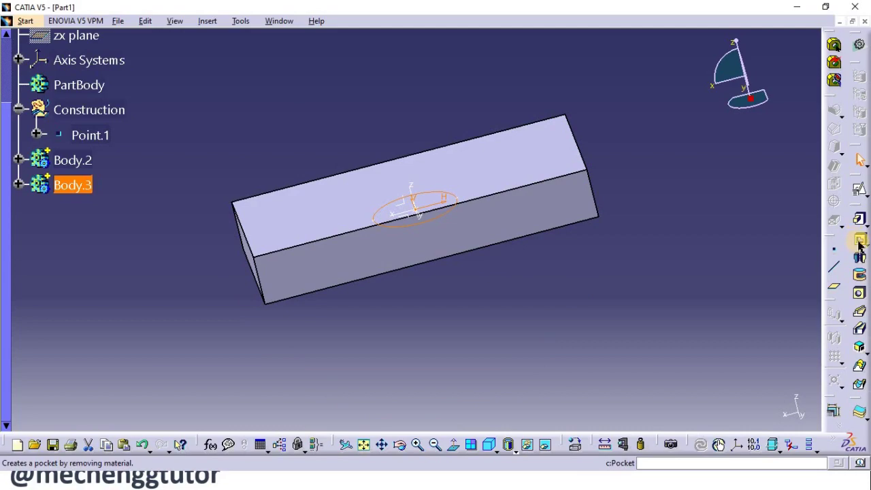
pyautogui.click(859, 218)
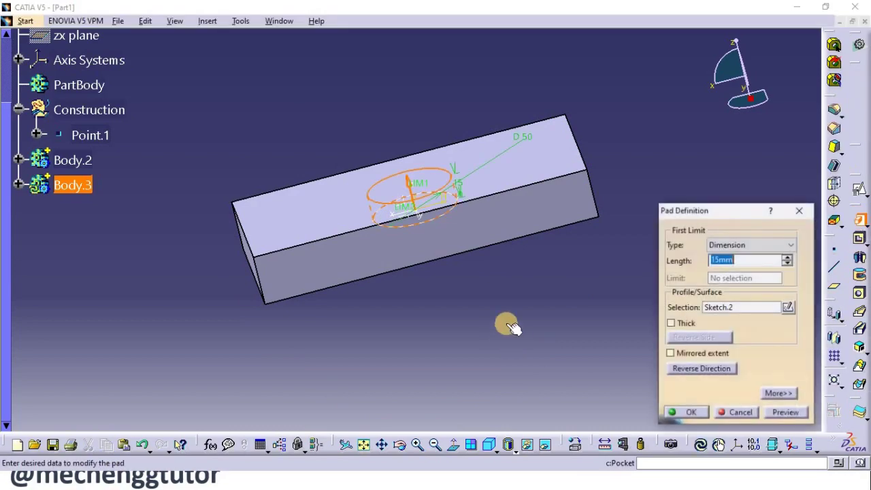
pyautogui.click(688, 413)
pyautogui.moveTo(436, 167); pyautogui.dragTo(414, 188, button='middle')
pyautogui.moveTo(496, 327); pyautogui.dragTo(440, 175, button='middle')
pyautogui.moveTo(465, 299); pyautogui.dragTo(681, 348, button='middle')
pyautogui.scroll(2, 253, 221)
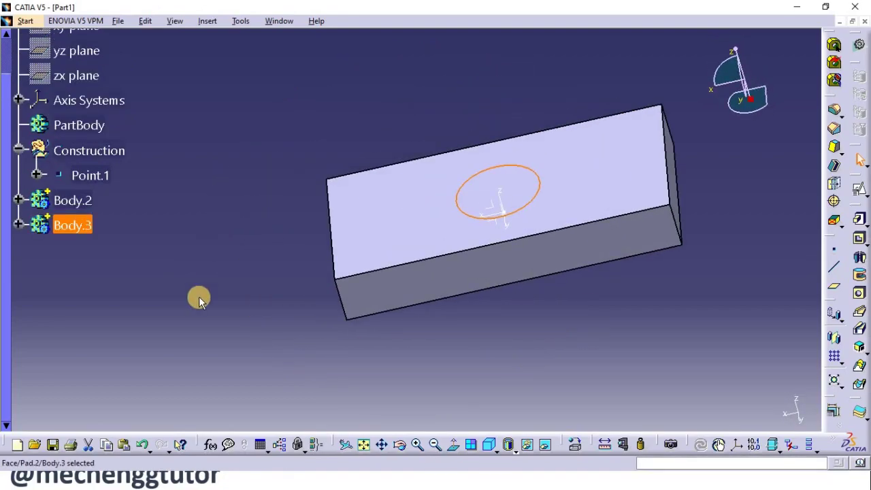
# Show Body.2's object submenu with the Assemble, Add and Remove operations.
pyautogui.click(70, 201)
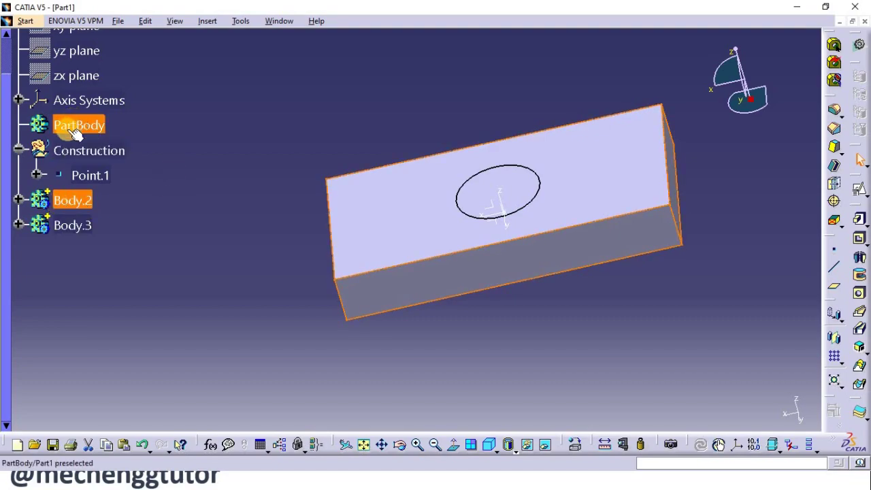
pyautogui.rightClick(59, 207)
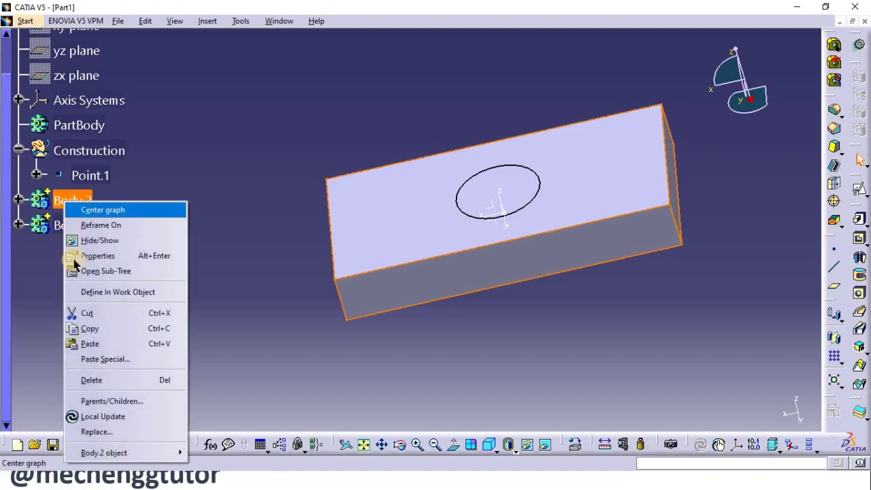
pyautogui.moveTo(110, 456)
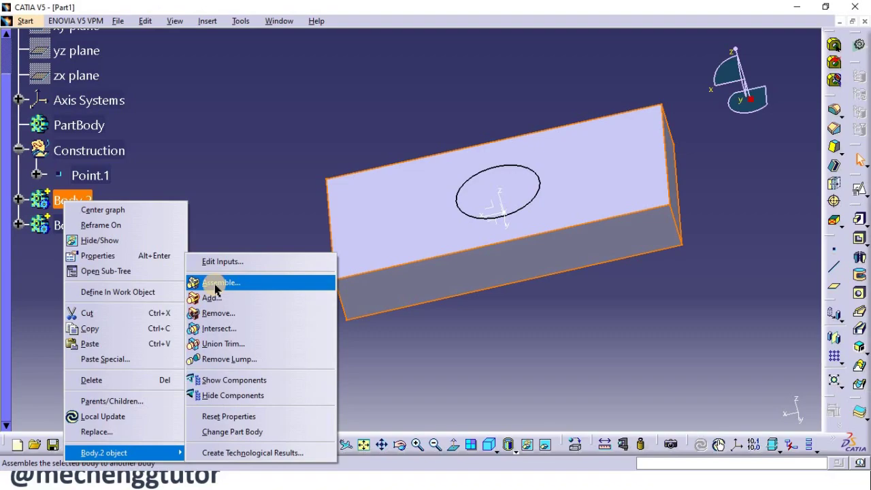
# Assemble Body.2 into PartBody, then expand PartBody to show Assemble.1.
pyautogui.click(215, 284)
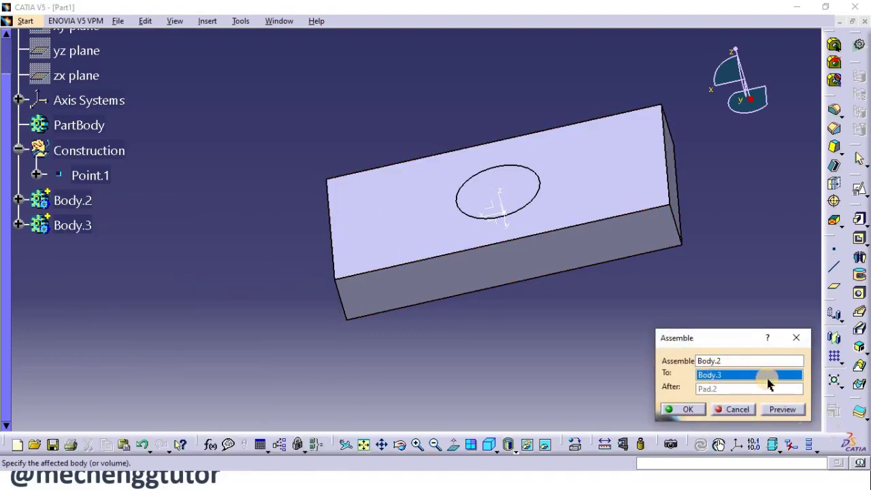
pyautogui.click(82, 126)
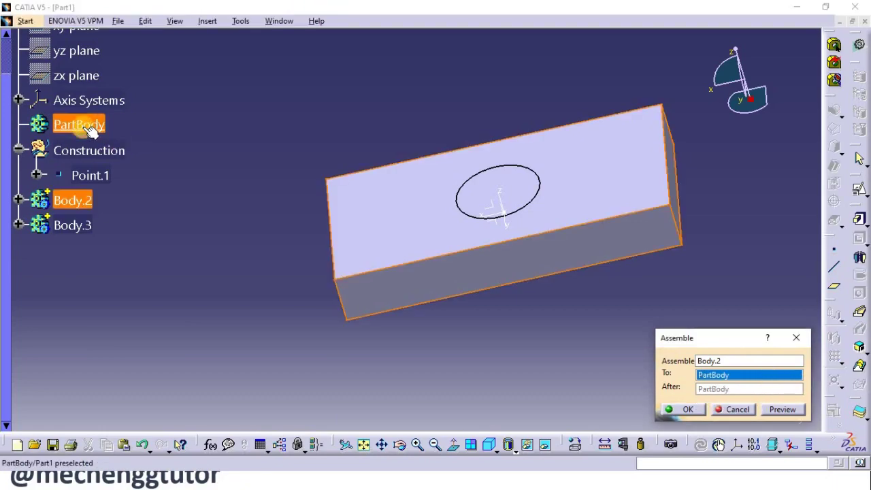
pyautogui.click(692, 408)
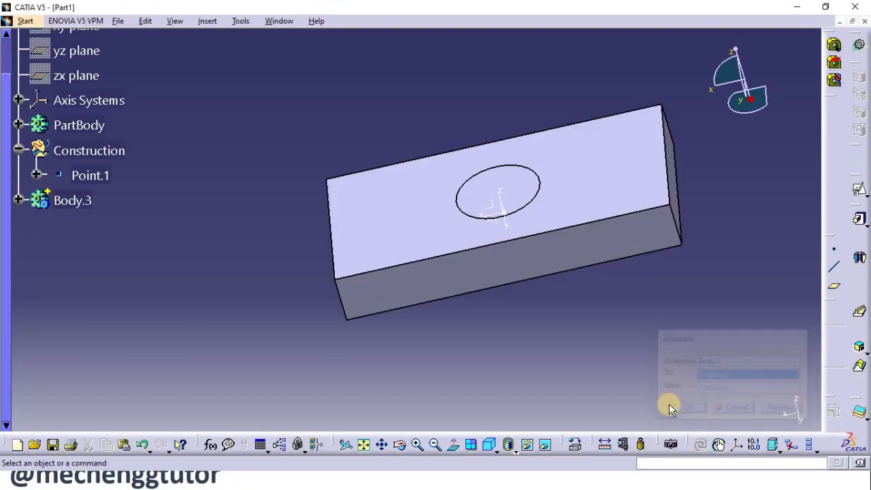
pyautogui.click(20, 124)
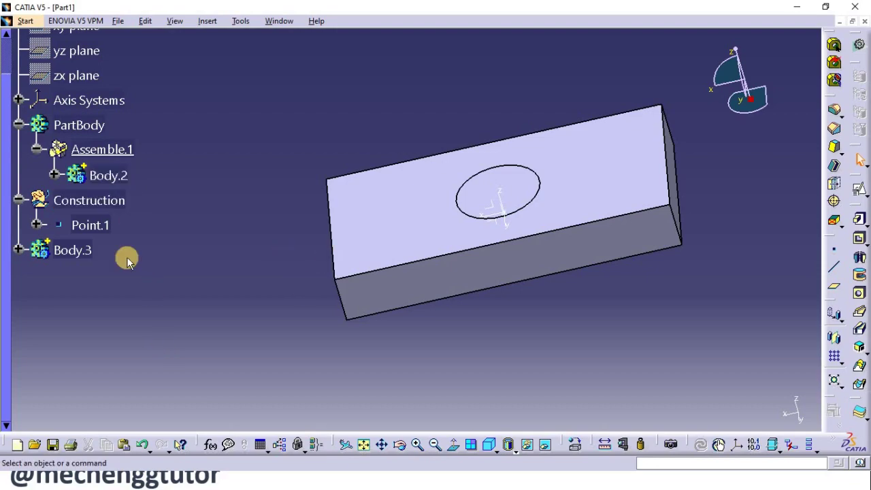
pyautogui.moveTo(501, 257); pyautogui.dragTo(572, 306, button='middle')
pyautogui.click(473, 198)
pyautogui.click(638, 350)
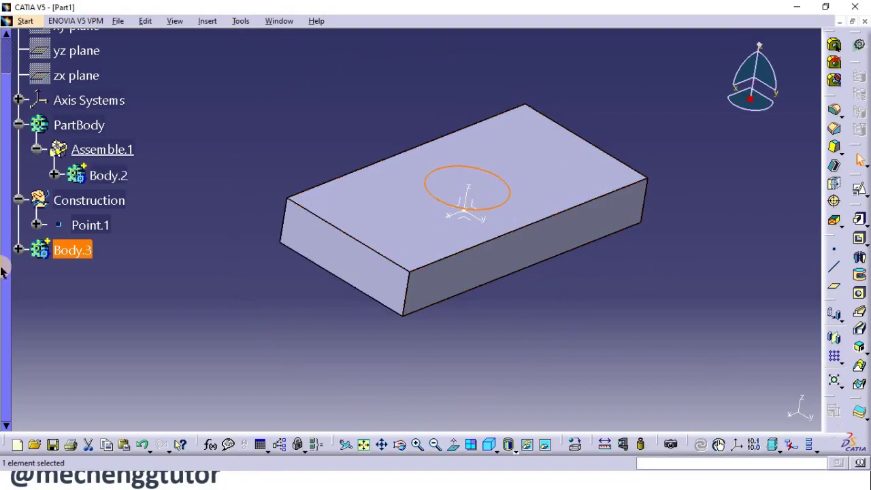
# Remove Body.3 from PartBody, creating Remove.1 and a 50 mm hole in the slab.
pyautogui.rightClick(70, 254)
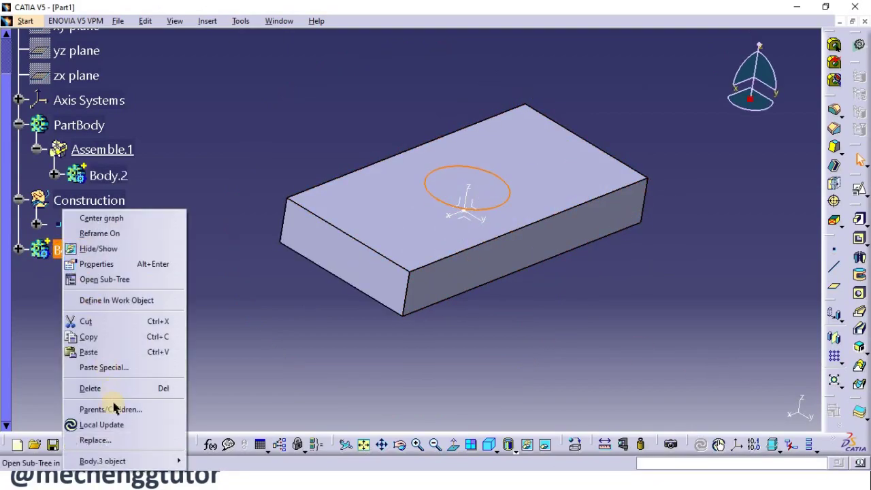
pyautogui.moveTo(109, 463)
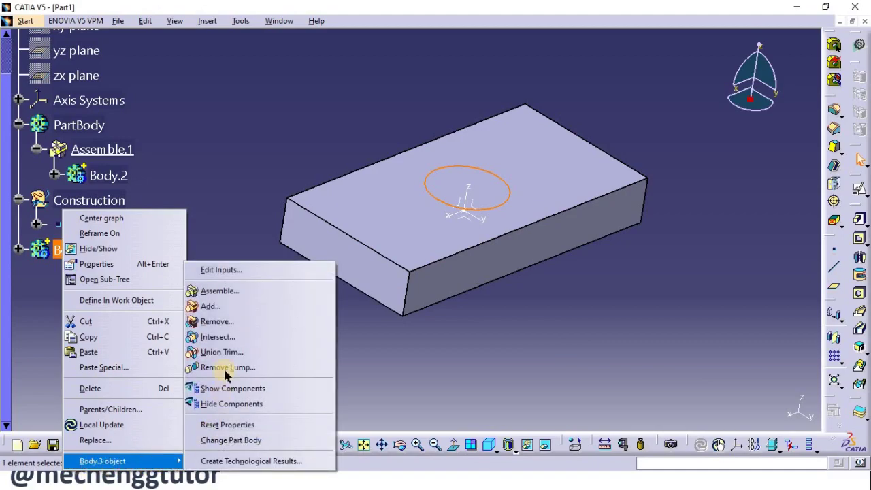
pyautogui.click(225, 324)
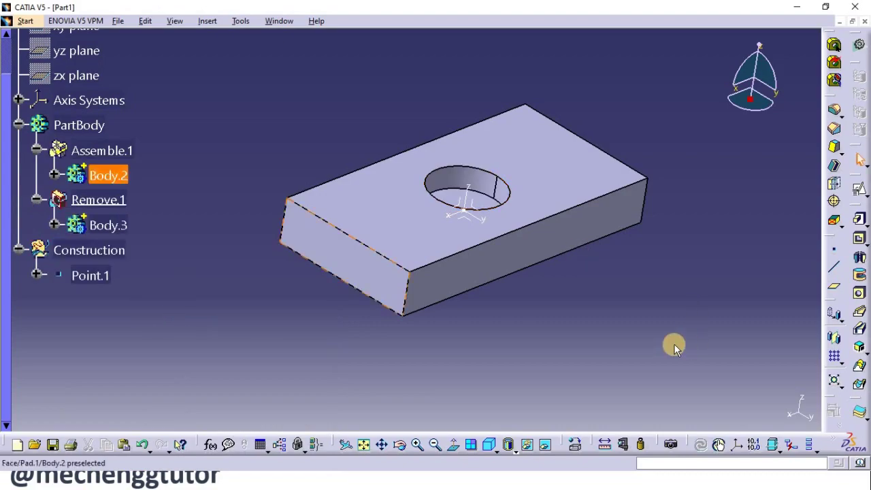
pyautogui.moveTo(632, 290); pyautogui.dragTo(524, 327, button='middle')
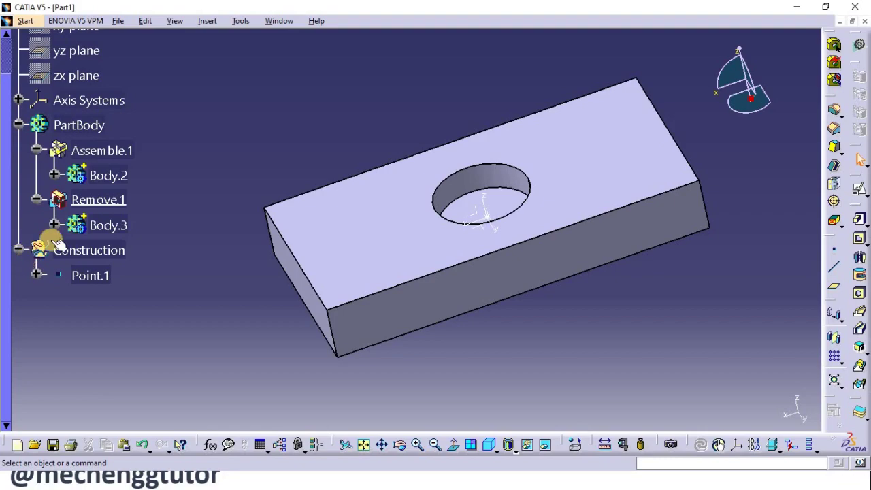
# Expand Body.2 and Body.3 and select Pad.2 and Pad.1 to inspect the hole and slab solids.
pyautogui.click(53, 176)
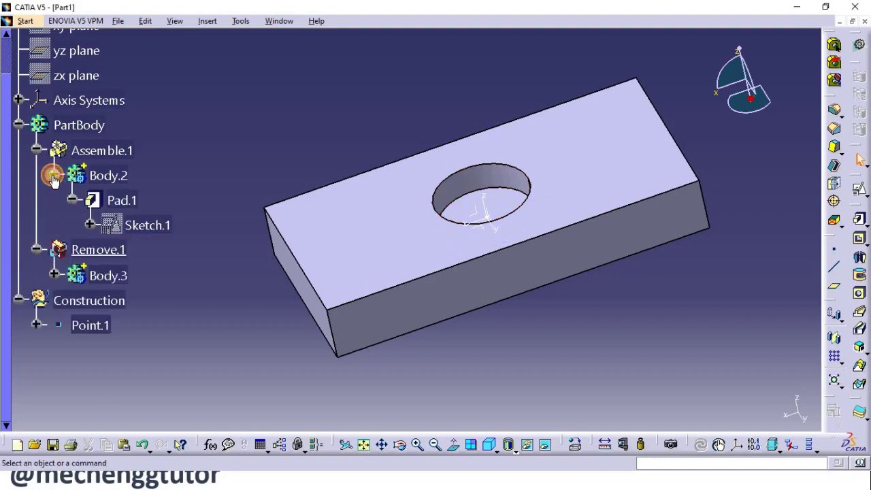
pyautogui.click(55, 275)
pyautogui.click(119, 300)
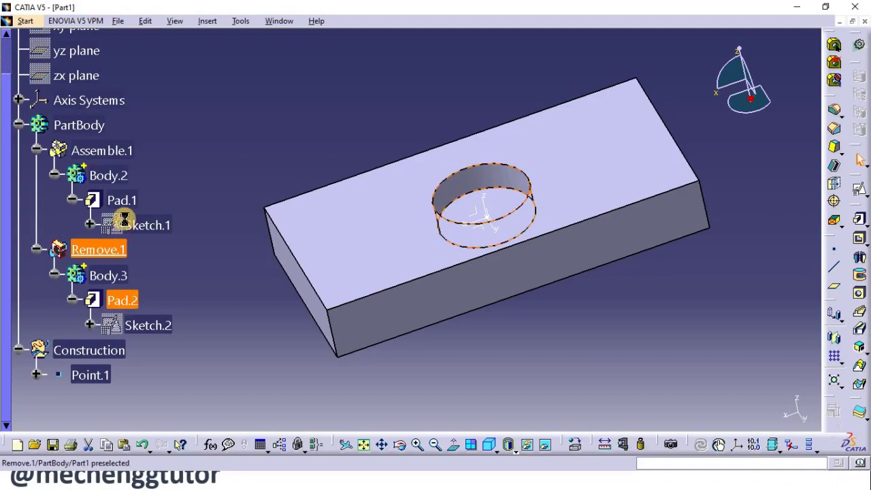
pyautogui.click(124, 200)
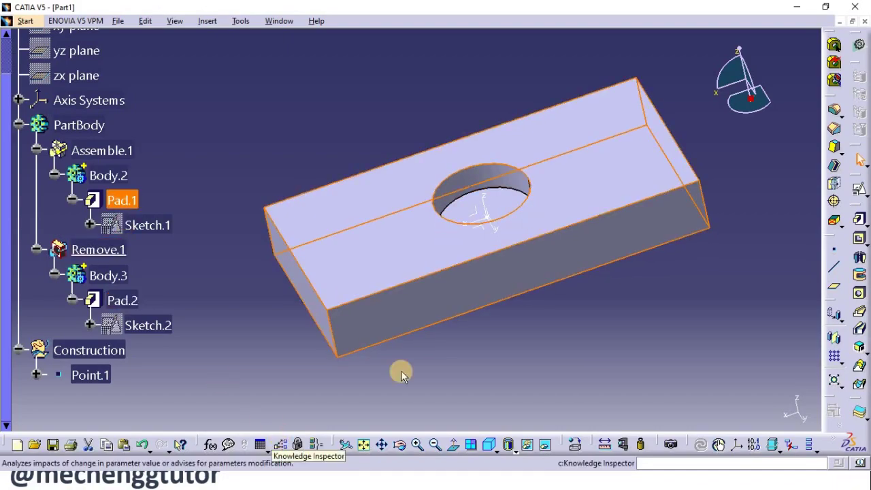
pyautogui.click(635, 362)
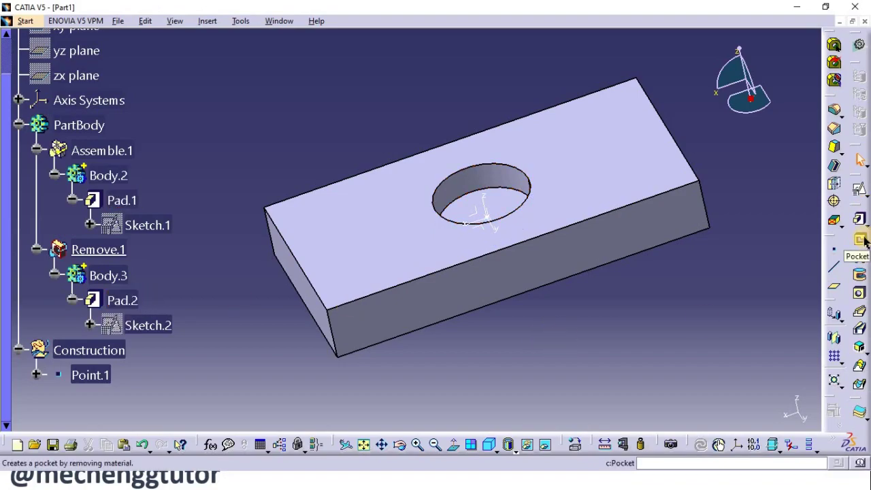
# Delete Pad.2 from Body.3, removing the hole from the slab.
pyautogui.click(123, 300)
pyautogui.press('Delete')
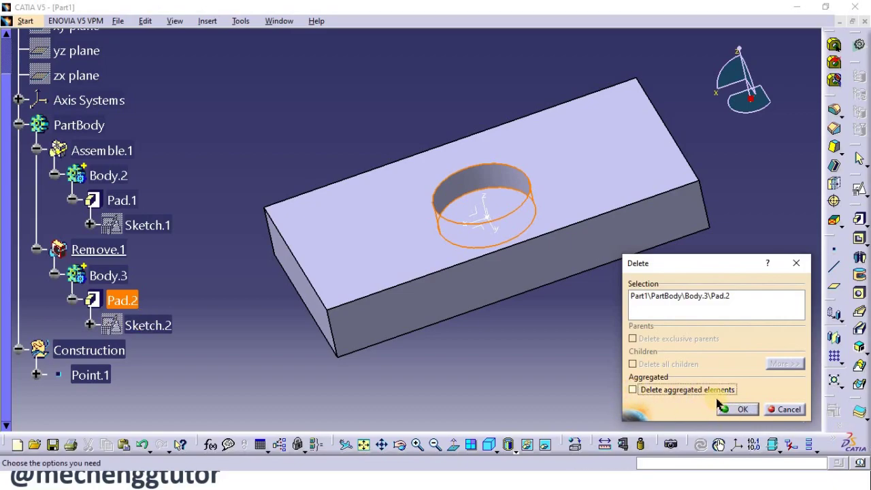
pyautogui.click(736, 409)
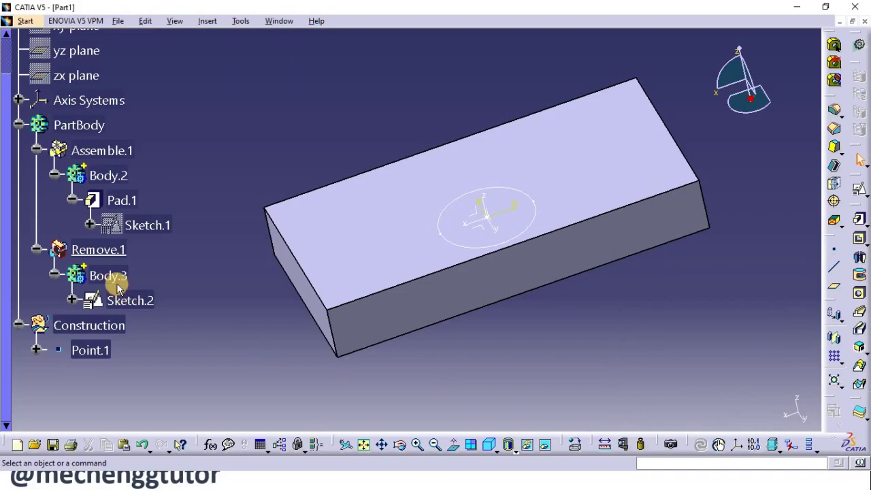
# Define Body.3 as the in-work object and select Sketch.2.
pyautogui.rightClick(113, 278)
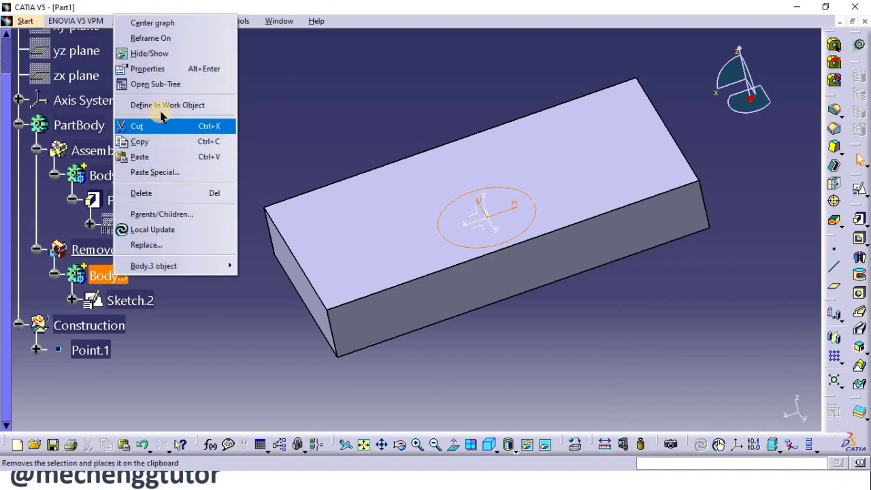
pyautogui.click(163, 106)
pyautogui.click(195, 304)
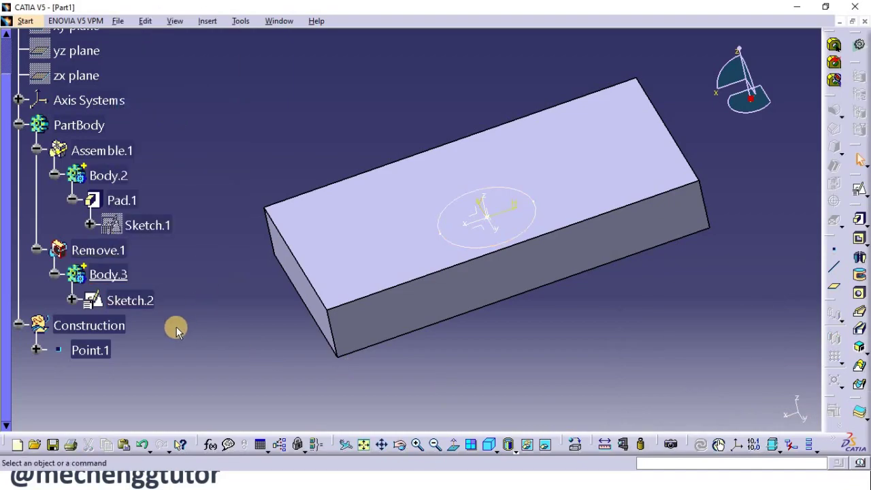
pyautogui.click(147, 304)
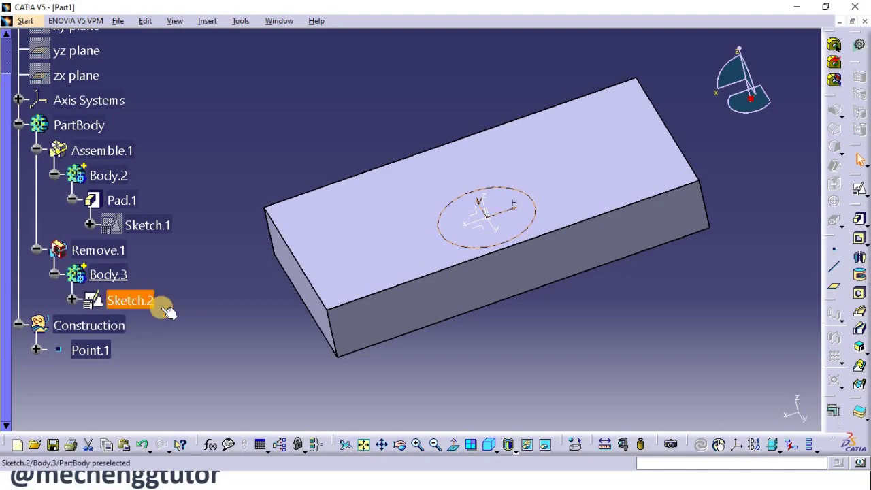
# Create Pocket.1 from Sketch.2 with reversed direction, cutting the hole again.
pyautogui.click(856, 236)
pyautogui.moveTo(464, 307); pyautogui.dragTo(470, 279, button='middle')
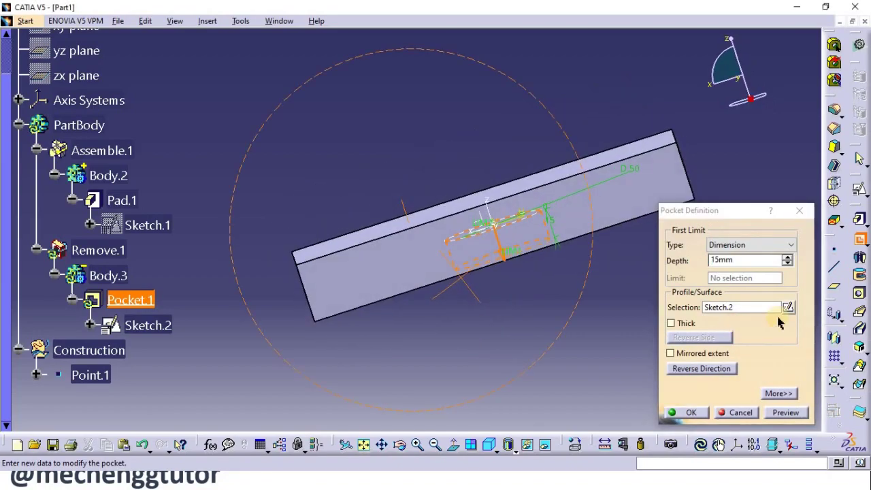
pyautogui.click(676, 369)
pyautogui.click(686, 412)
pyautogui.moveTo(461, 181); pyautogui.dragTo(422, 155, button='middle')
# Define PartBody as the in-work object and orbit the part to view the hole.
pyautogui.rightClick(78, 86)
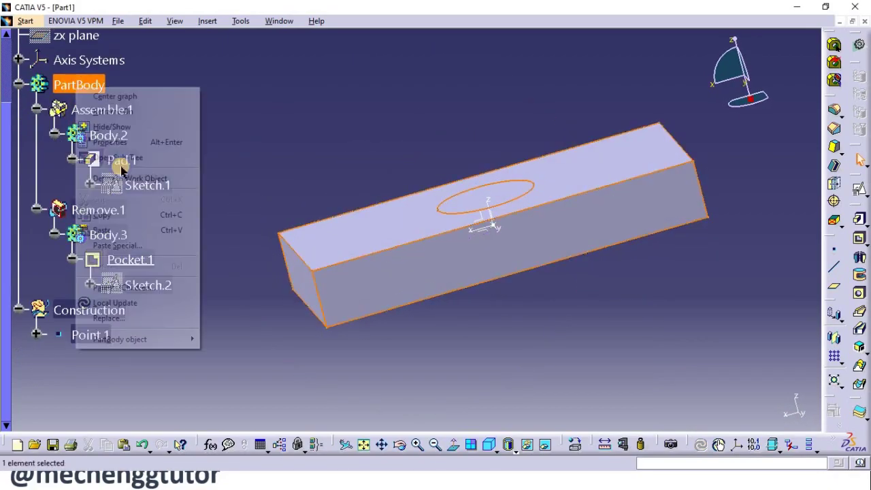
pyautogui.click(97, 179)
pyautogui.moveTo(459, 144); pyautogui.dragTo(531, 224, button='middle')
pyautogui.moveTo(568, 293)
pyautogui.mouseDown(button='middle')
pyautogui.moveTo(577, 307)
pyautogui.moveTo(557, 312)
pyautogui.moveTo(572, 310)
pyautogui.mouseUp(button='middle')
pyautogui.moveTo(670, 313); pyautogui.dragTo(636, 319, button='middle')
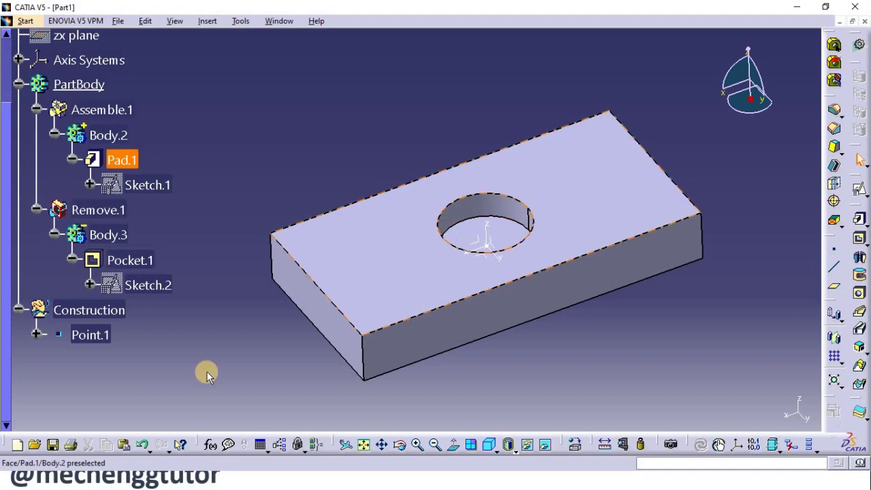
# Undo Pocket.1 and the Pad.2 deletion so Body.3 holds Pad.2 again.
pyautogui.click(87, 234)
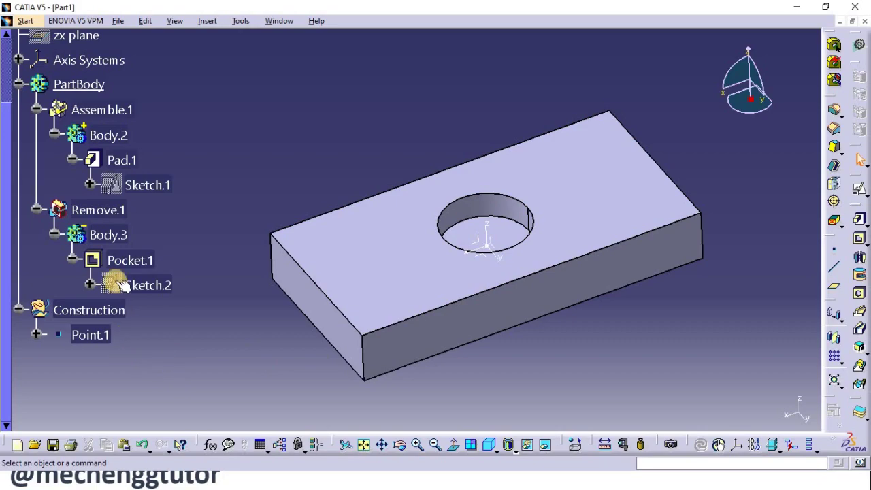
pyautogui.click(132, 262)
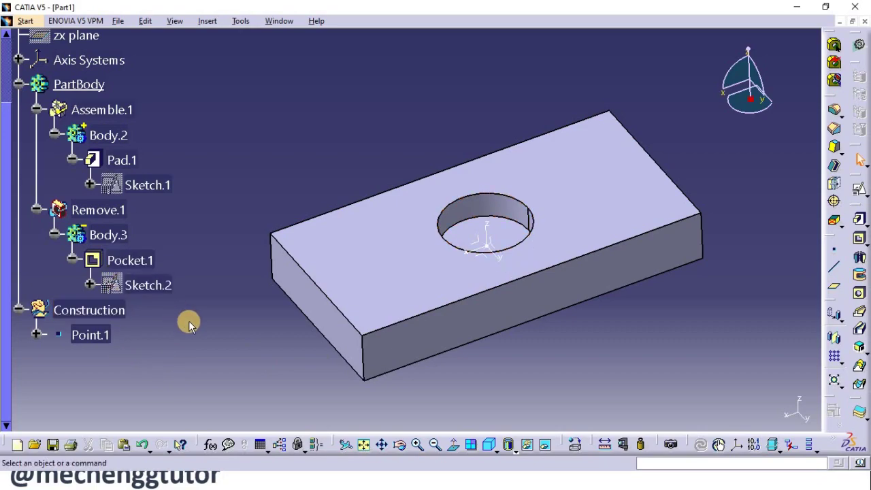
pyautogui.hotkey('ctrl', 'z')
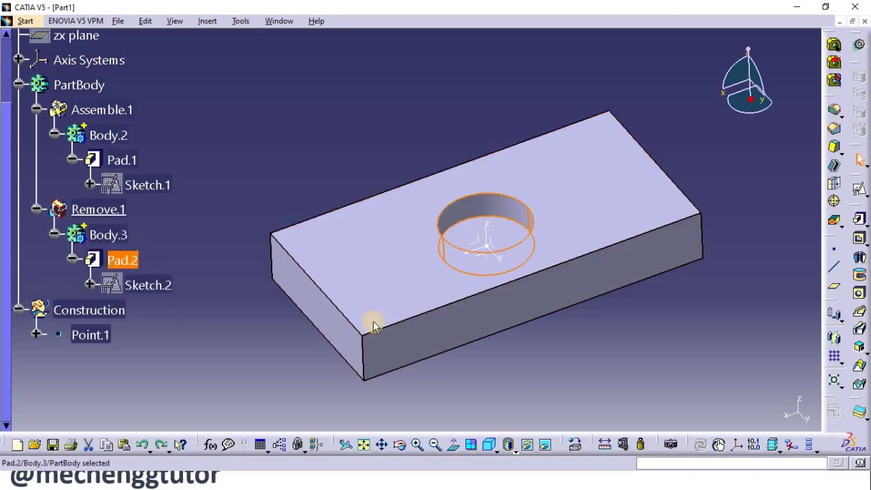
pyautogui.click(527, 379)
# Select Body.3 and orbit the part to check the through hole.
pyautogui.moveTo(504, 184); pyautogui.dragTo(299, 245, button='middle')
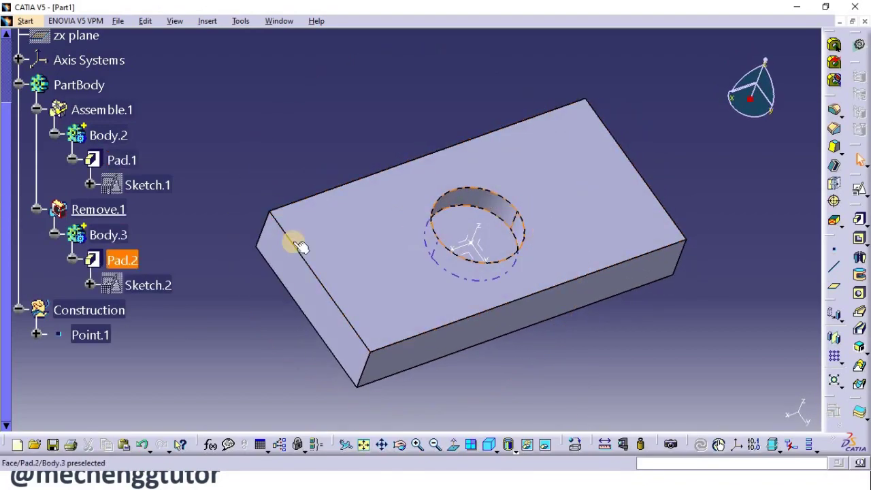
pyautogui.click(80, 230)
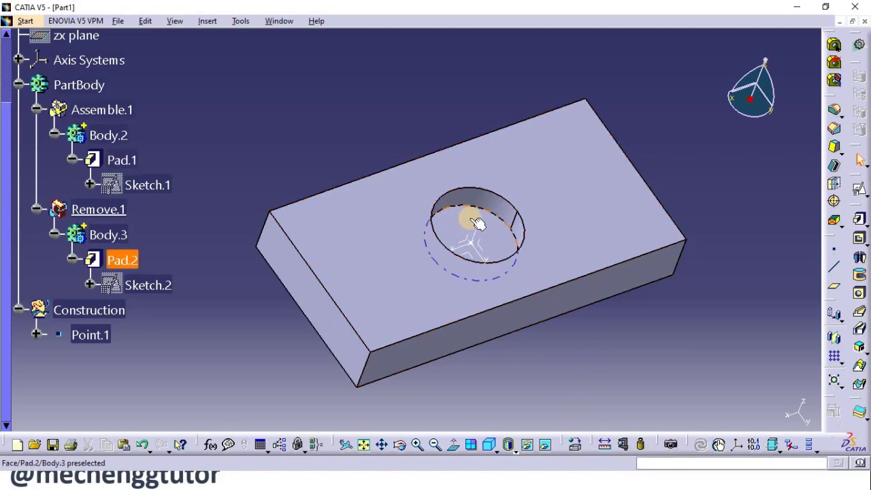
pyautogui.moveTo(643, 341); pyautogui.dragTo(596, 286, button='middle')
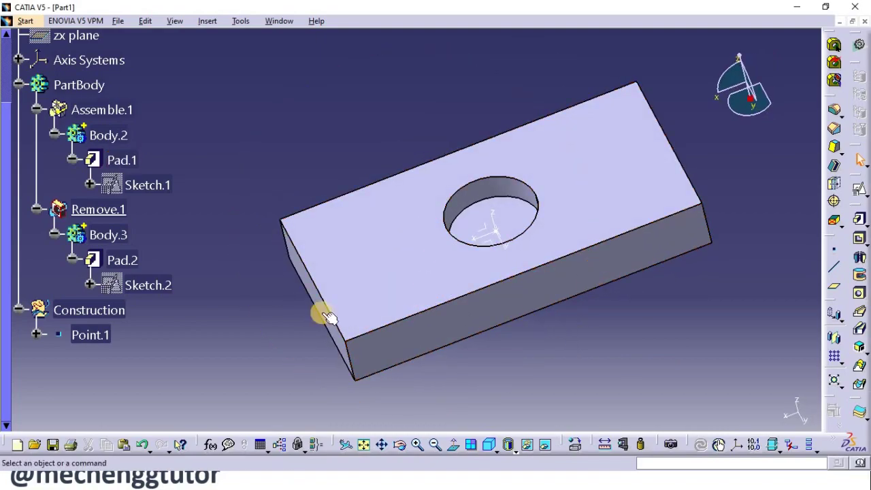
pyautogui.moveTo(320, 323); pyautogui.dragTo(315, 264, button='middle')
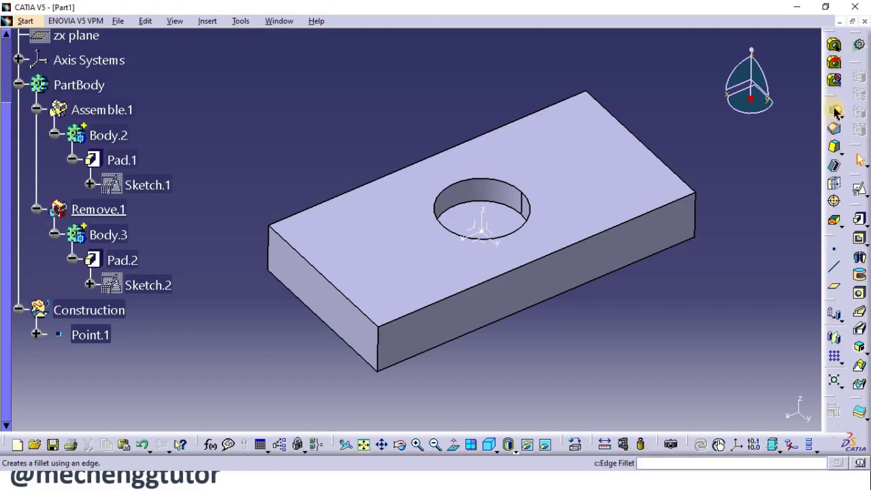
pyautogui.click(534, 47)
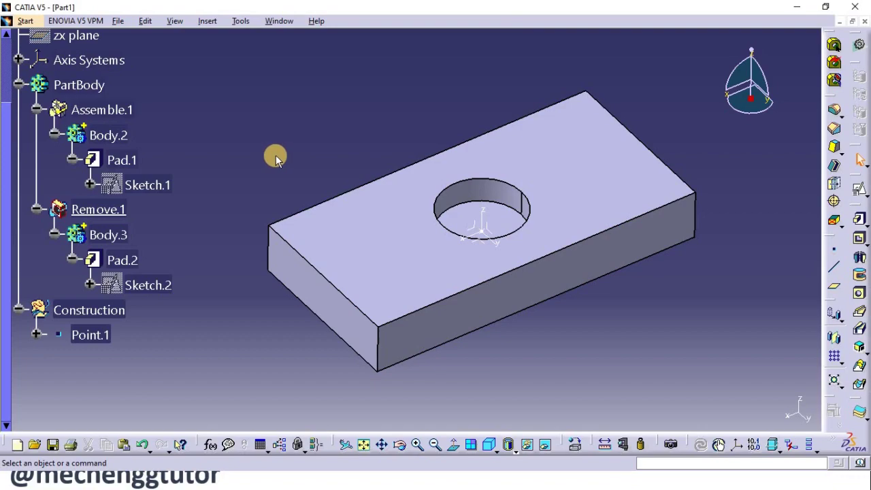
# Bring up the Save As dialog from the File menu for the part.
pyautogui.click(117, 21)
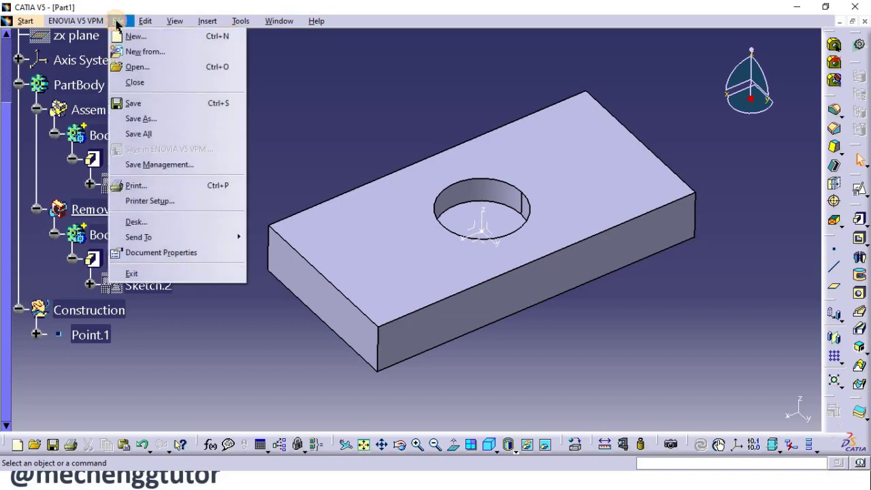
pyautogui.click(150, 120)
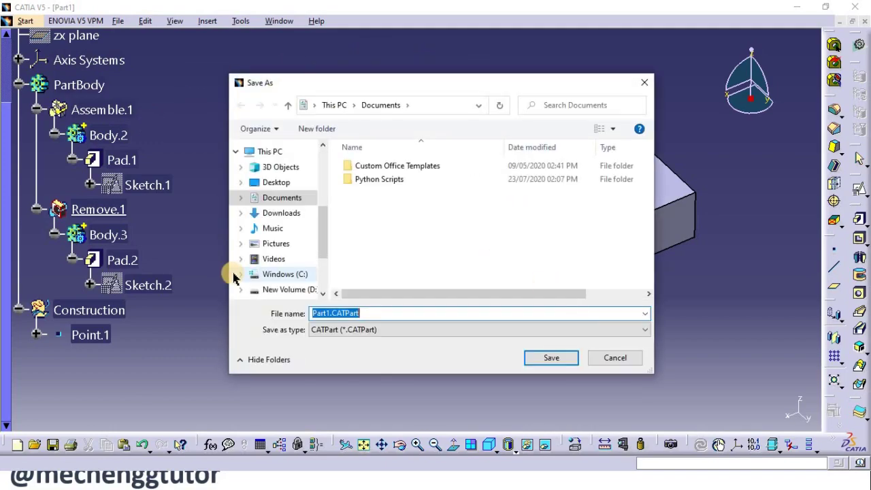
pyautogui.scroll(-3, 256, 248)
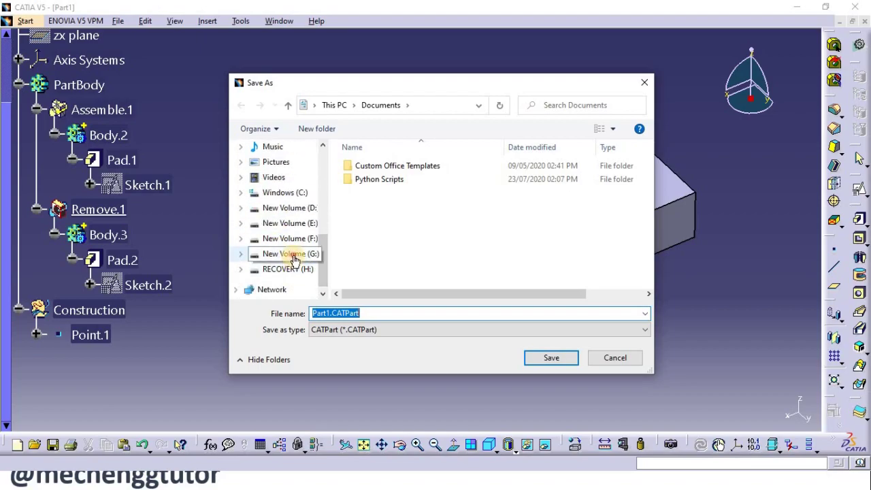
# Save the part to New Volume (G:) as the CATPart 'Slab with hole'.
pyautogui.click(294, 258)
pyautogui.click(294, 257)
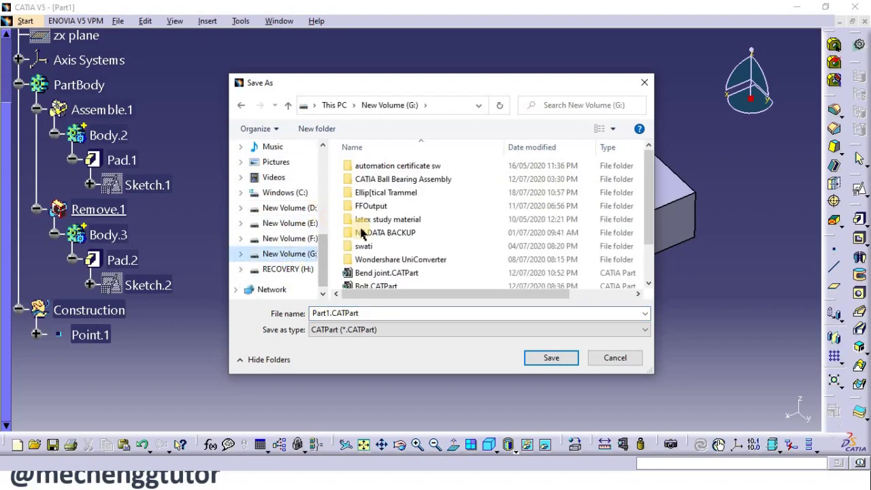
pyautogui.scroll(-1, 360, 233)
pyautogui.click(119, 279)
pyautogui.click(88, 275)
pyautogui.write('Slab with hole')
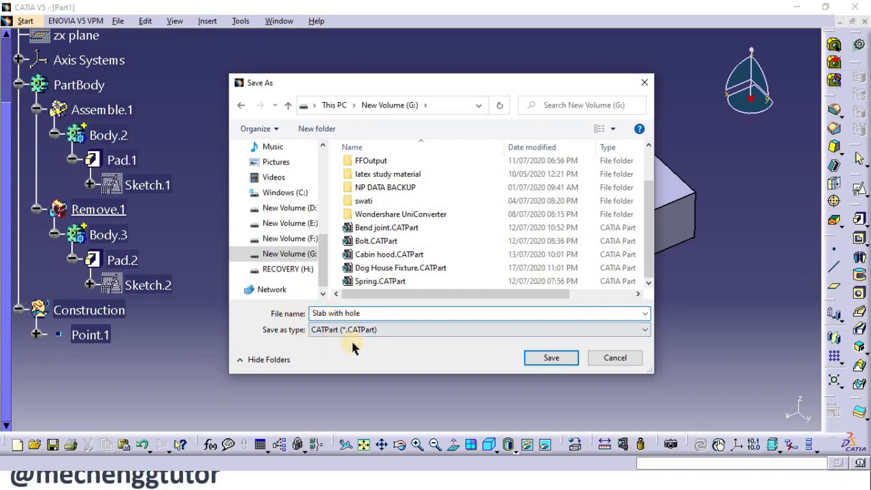
pyautogui.click(385, 316)
pyautogui.click(555, 357)
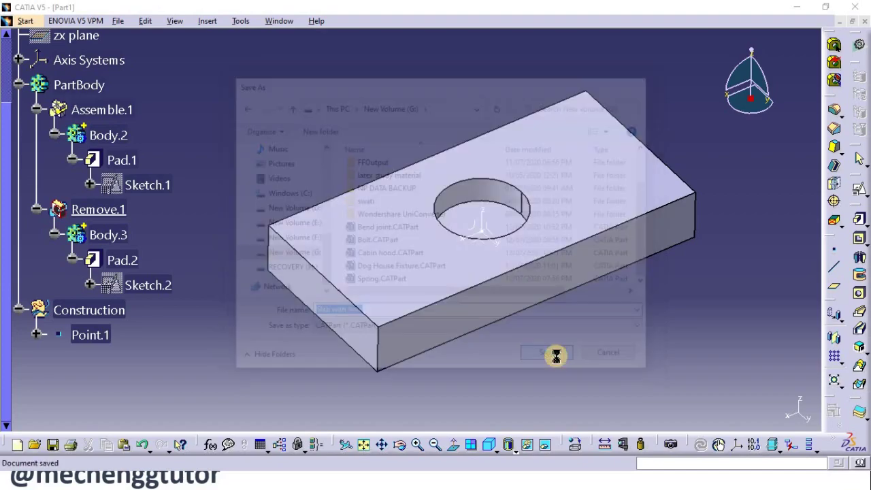